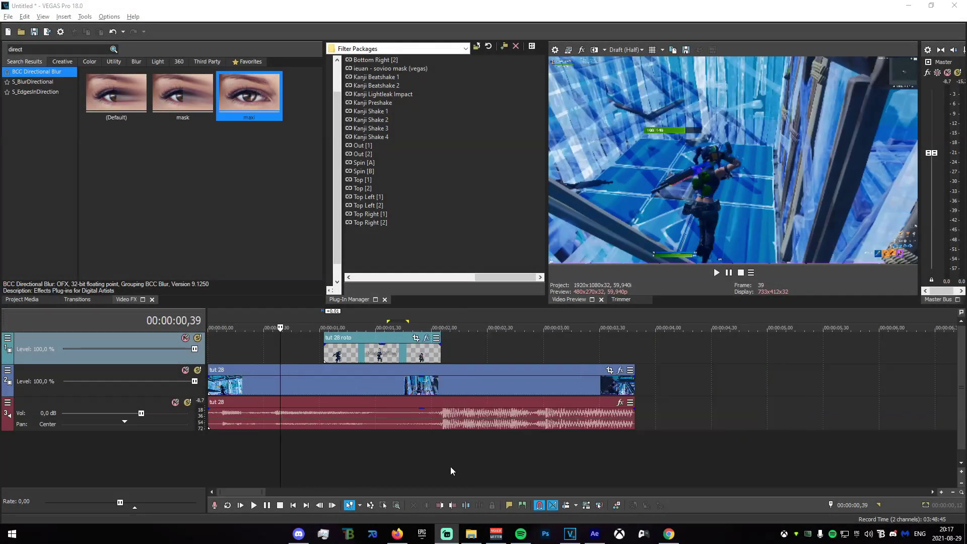
Examine the middle and end of the tut 28 roto clip against the tut 28 footage beneath it.
left_click(381, 391)
scroll(356, 463, "up", 3)
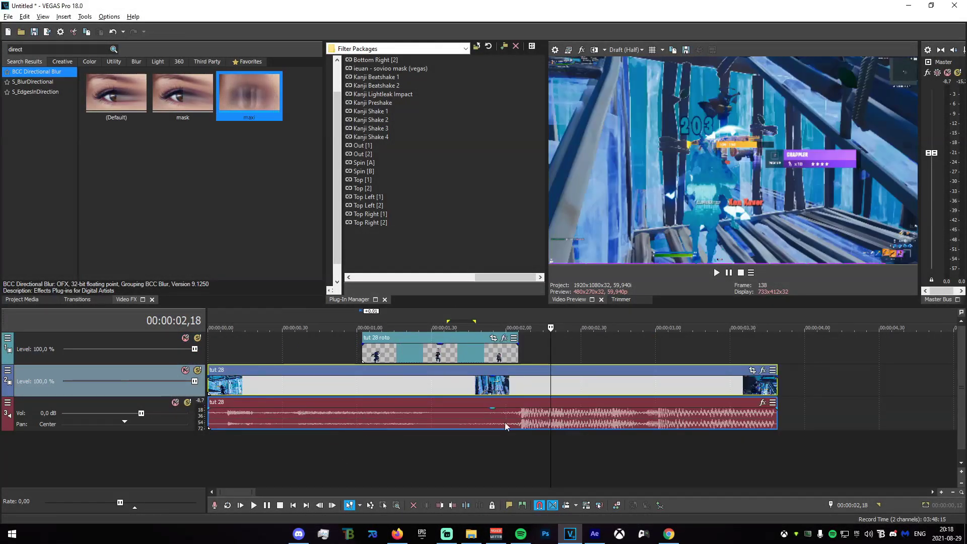
left_click_drag(477, 447, 519, 446)
left_click(523, 446)
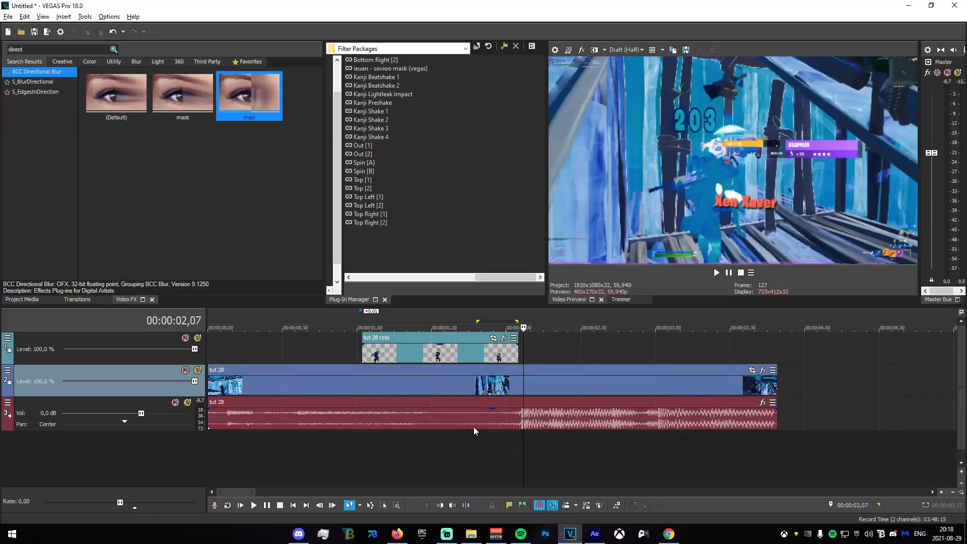
left_click(446, 358)
left_click(439, 359)
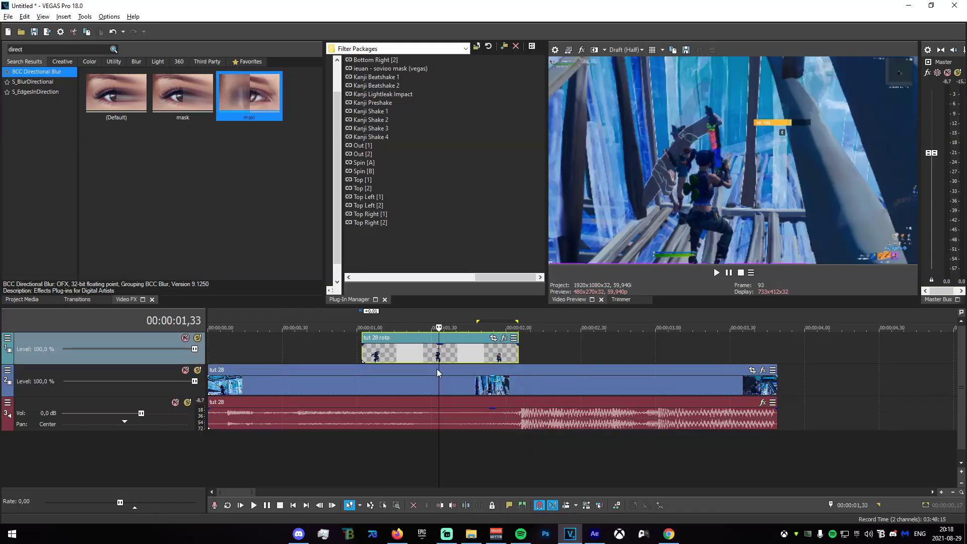
scroll(449, 452, "up", 3)
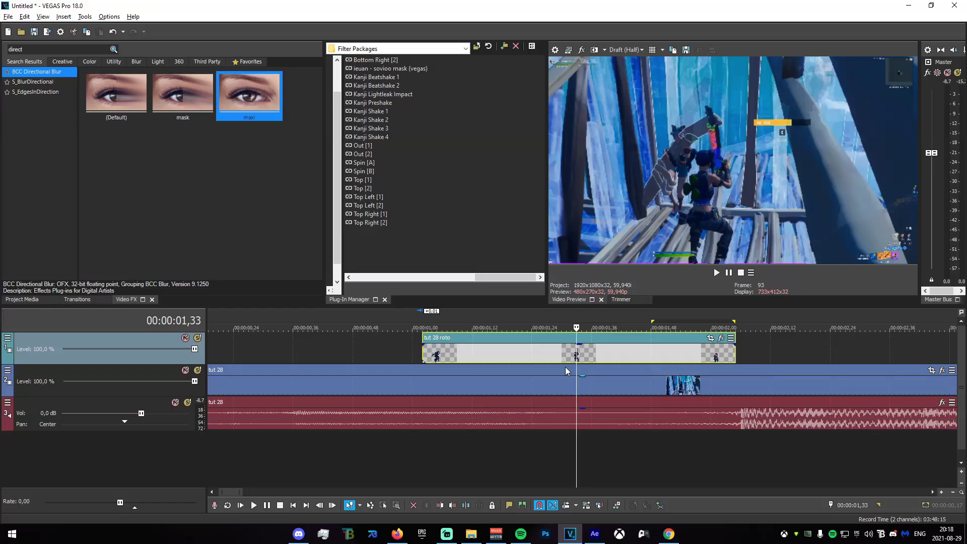
left_click(580, 355)
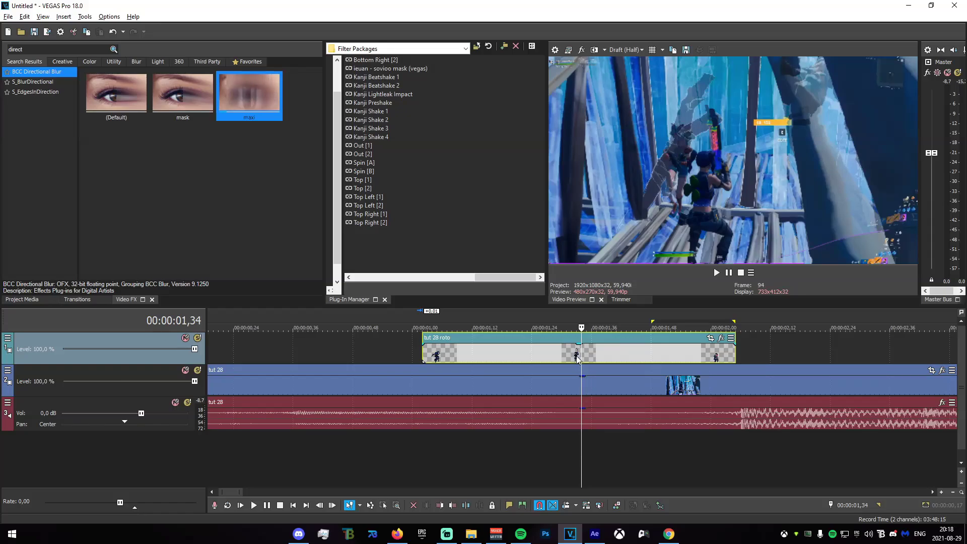
scroll(600, 391, "down", 5)
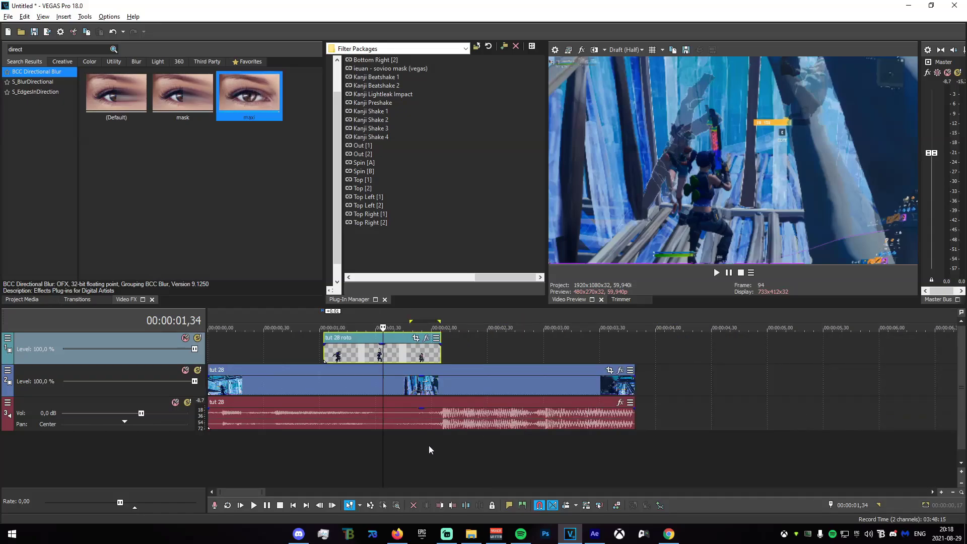
Play through the footage around the start of the roto clip to find where the background effect should begin.
left_click_drag(312, 457, 370, 458)
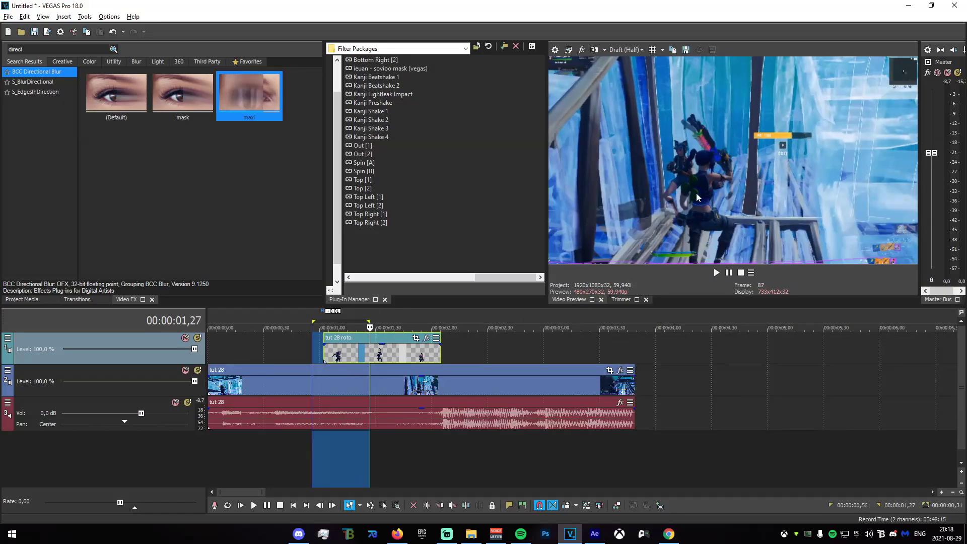
left_click(367, 352)
mouse_move(367, 327)
left_mouse_down()
mouse_move(404, 328)
mouse_move(371, 327)
left_mouse_up()
key("space")
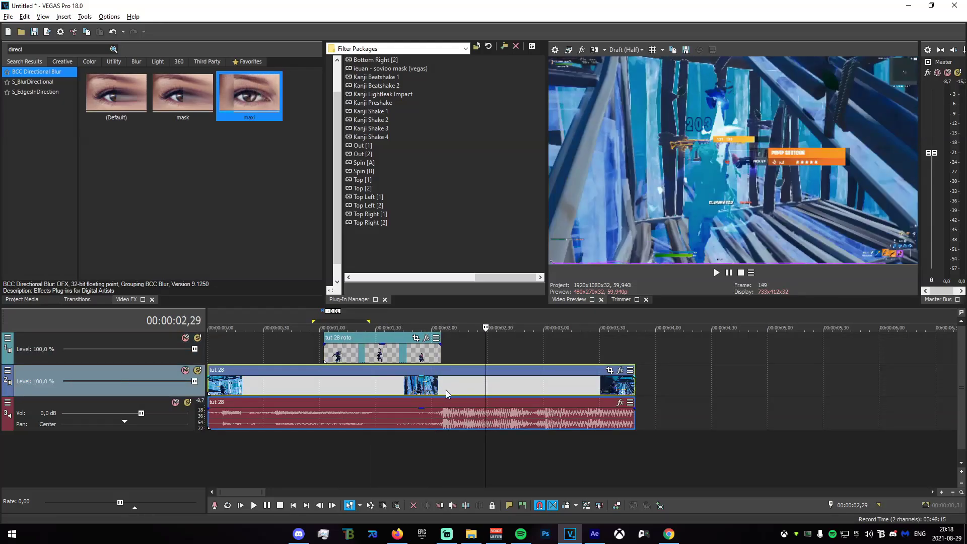
left_click_drag(289, 479, 372, 465)
left_click(372, 464)
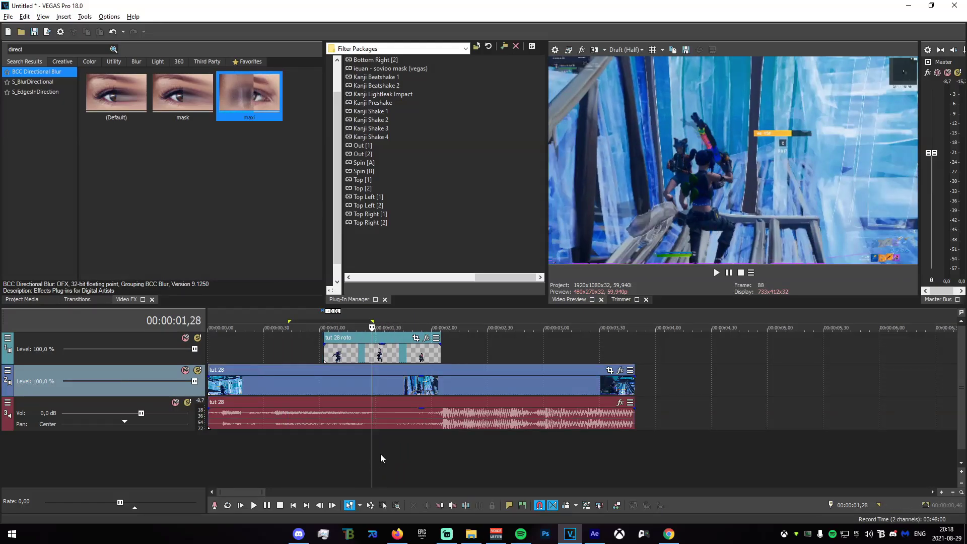
left_click(367, 456)
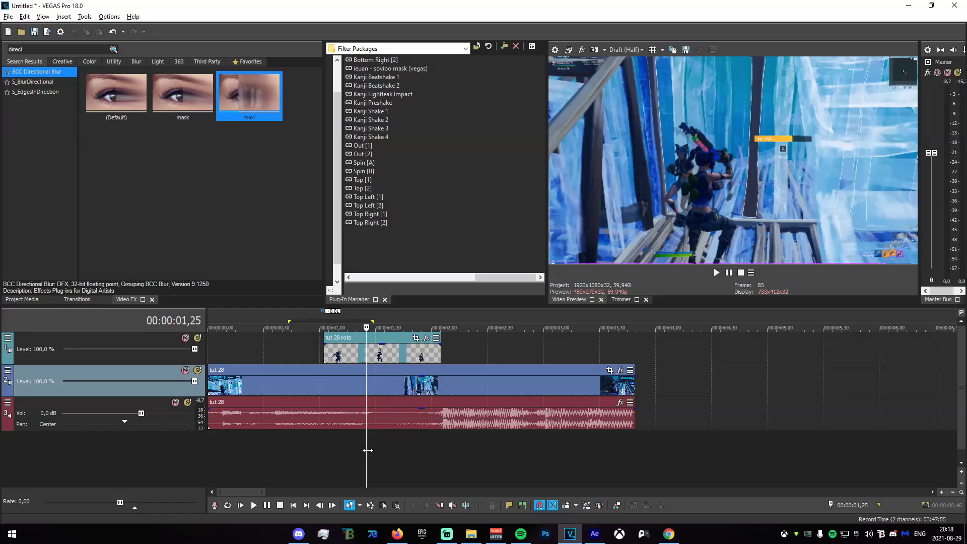
left_click(343, 453)
left_click(330, 457)
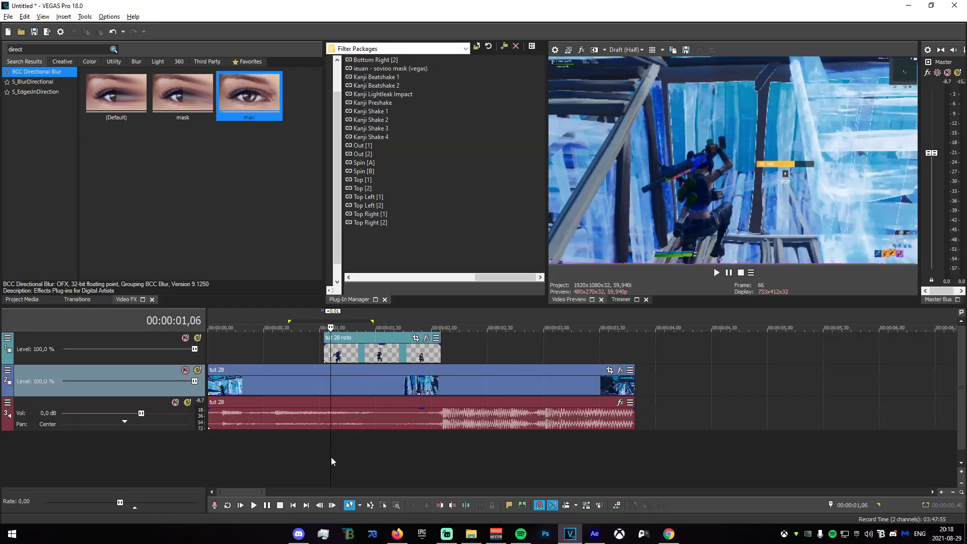
left_click(318, 462)
left_click(335, 461)
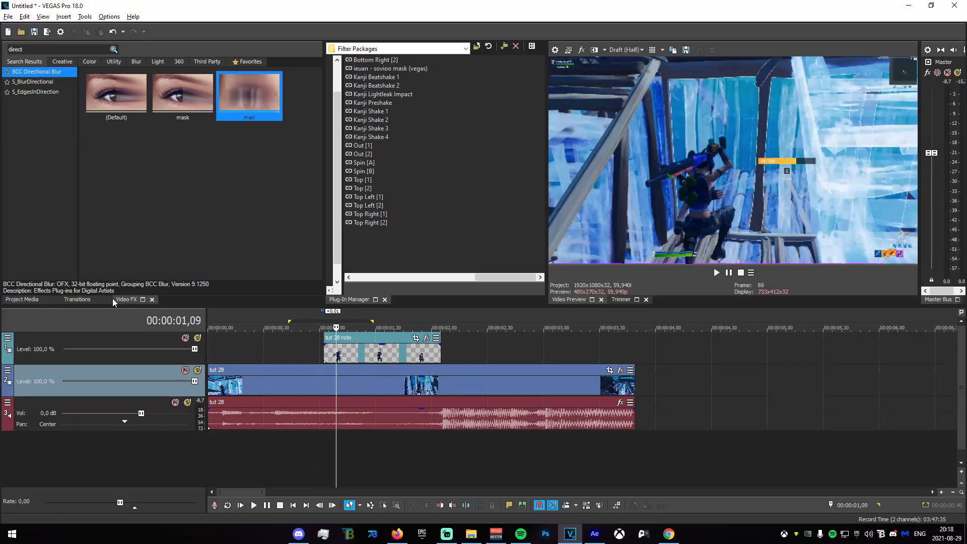
Find the S_BlurMoCurves effect and apply its default preset to the tut 28 video clip.
type("blurmocur")
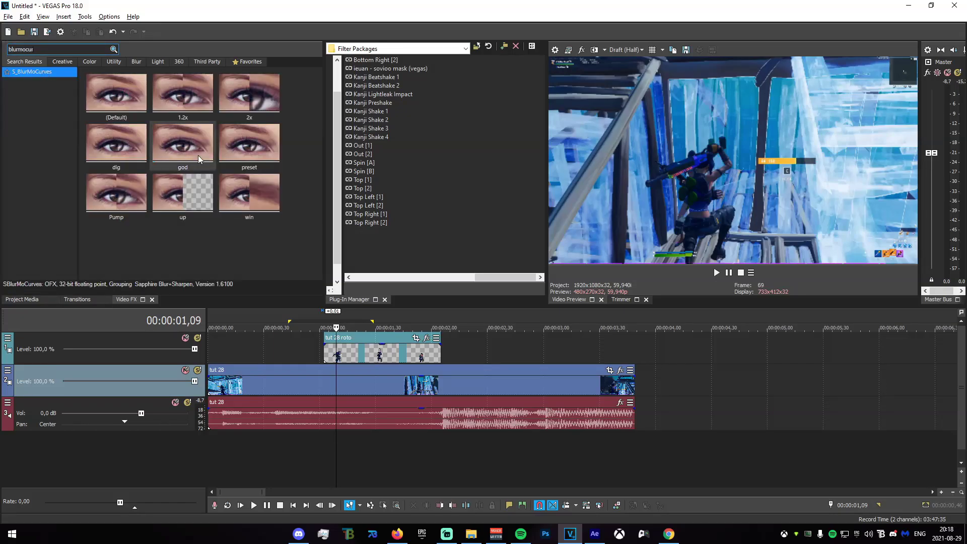
left_click_drag(118, 93, 398, 389)
Enable Shift X animation with a keyframe at 00:00:01,14 and set Wrap X to Reflect.
scroll(449, 448, "up", 3)
left_click_drag(391, 463, 484, 480)
left_click(483, 479)
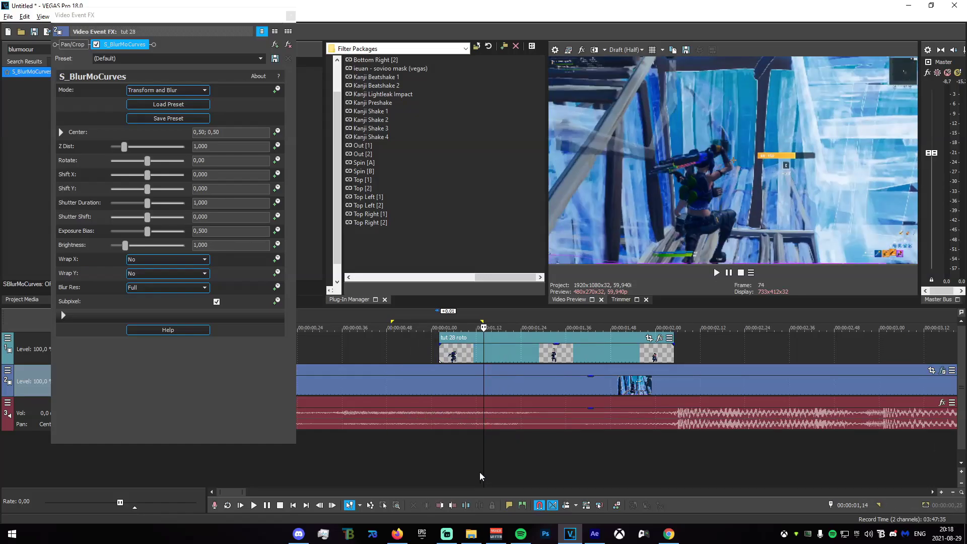
left_click(278, 174)
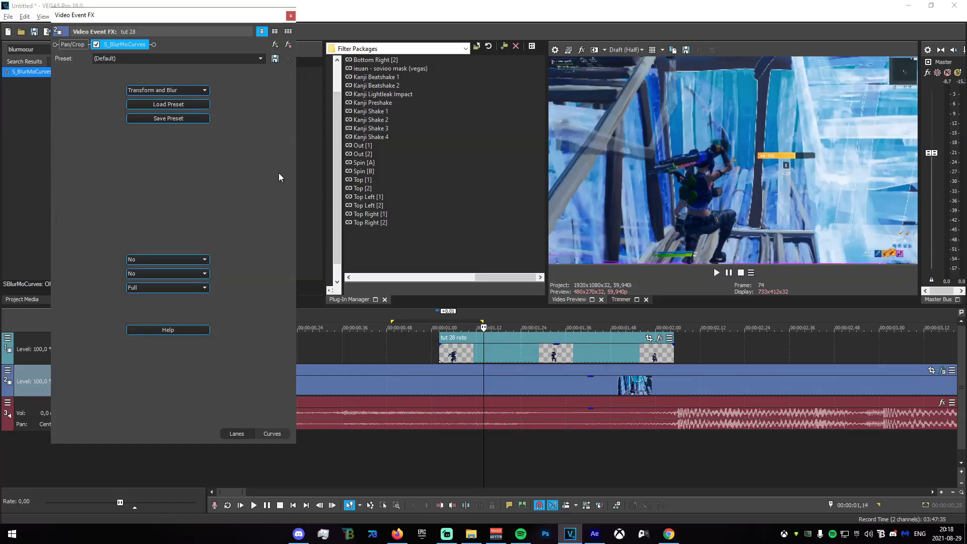
left_click(167, 259)
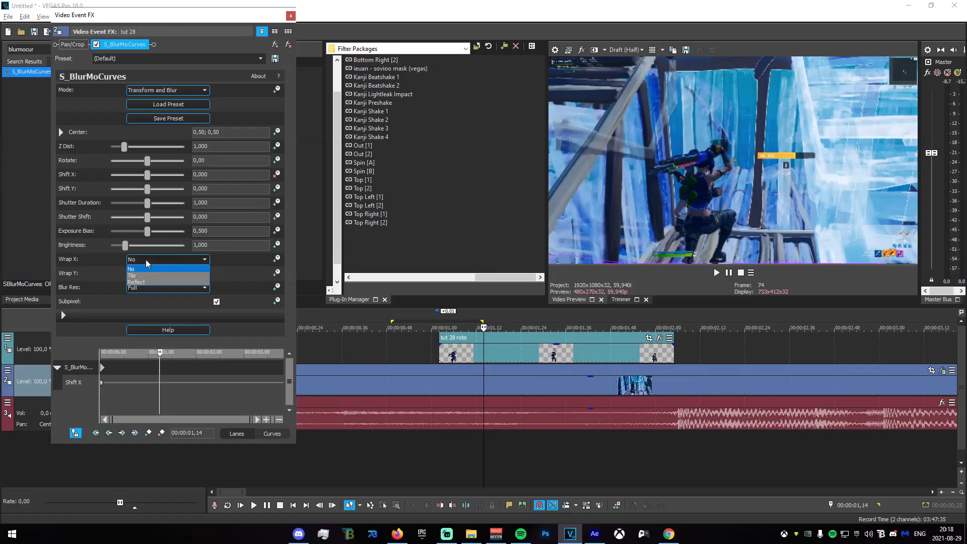
left_click(151, 275)
left_click(148, 432)
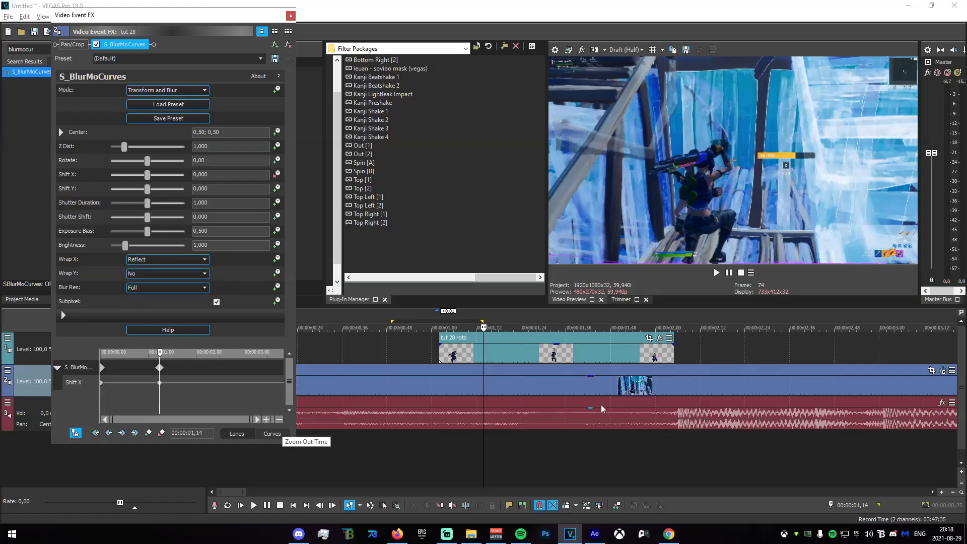
Keyframe Shift X to 4 at the end of the roto clip, at 00:00:02,05.
left_click(666, 352)
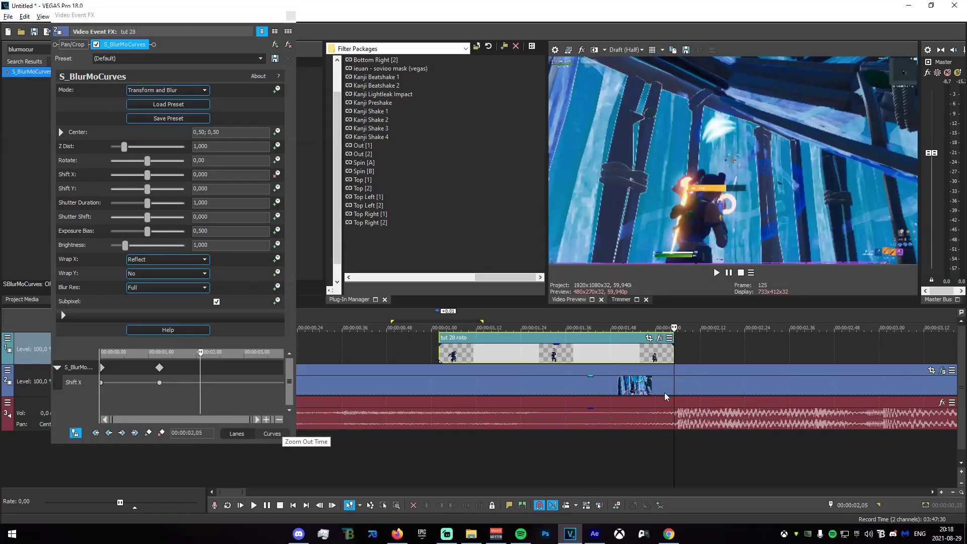
left_click(73, 383)
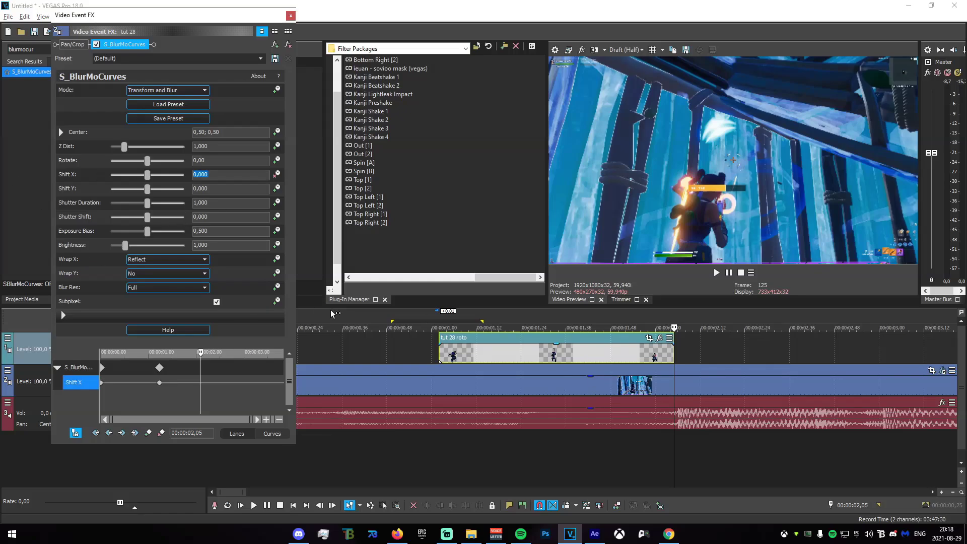
type("4")
key("Return")
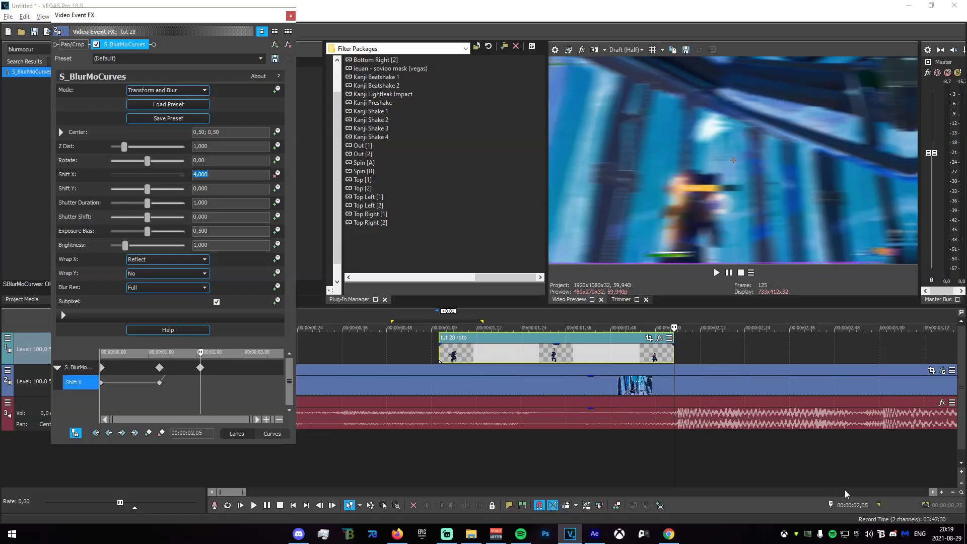
Split the tut 28 clip at 00:00:02,05 where the roto clip ends, and check the second part's effect settings.
left_click(675, 385)
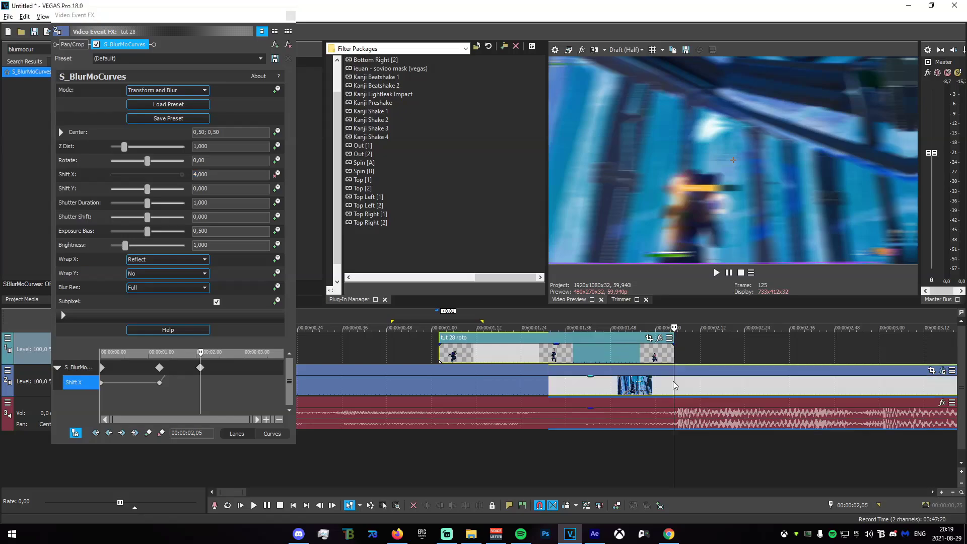
scroll(674, 385, "up", 1)
key("s")
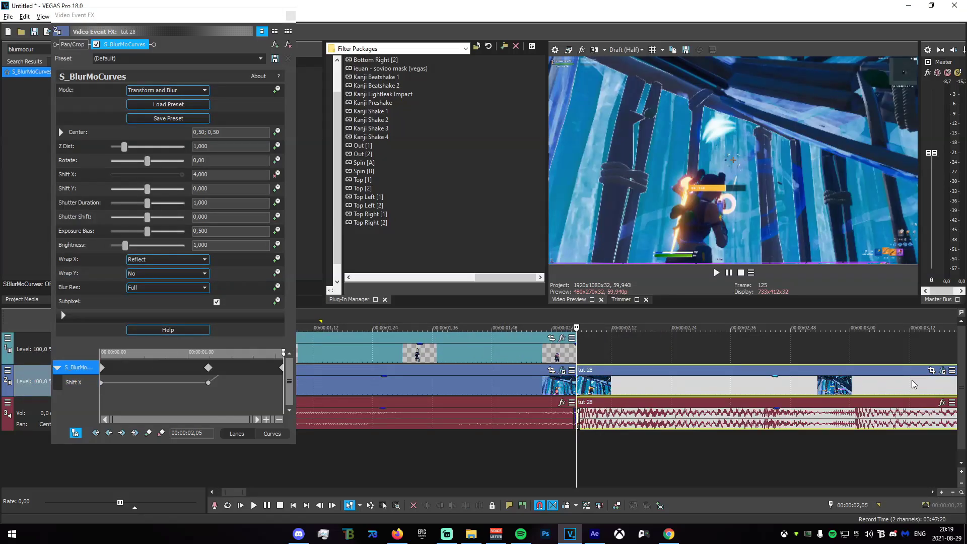
left_click(943, 371)
left_click(627, 385)
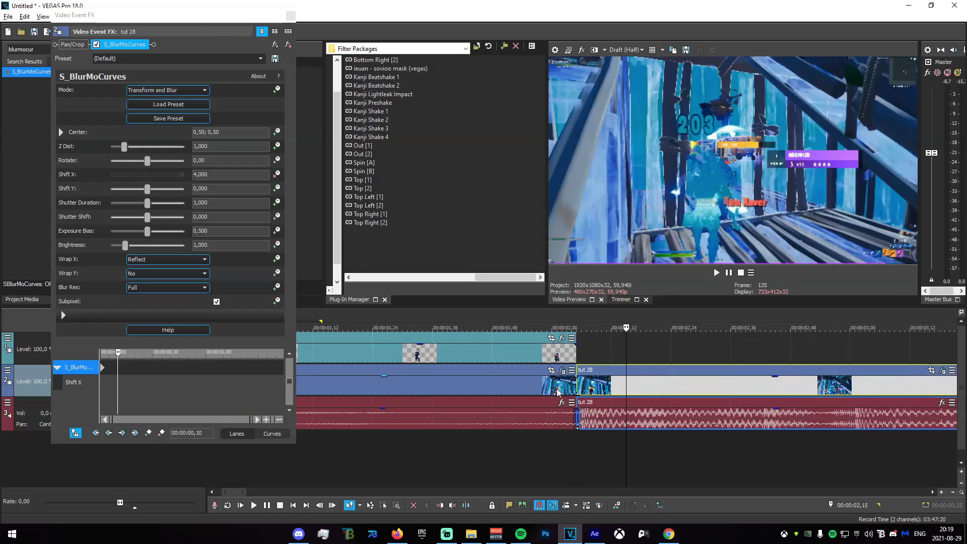
left_click(291, 15)
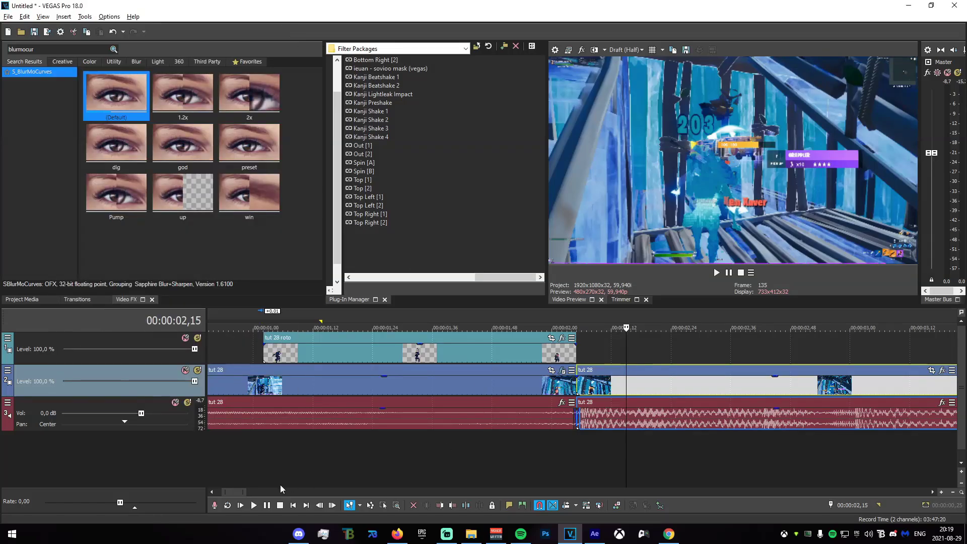
Preview the blurred section behind the roto clip and insert a new video track with the cursor at 00:00:01,15.
left_click_drag(280, 484, 586, 486)
scroll(367, 444, "down", 3)
left_click_drag(272, 472, 385, 476)
left_click(385, 476)
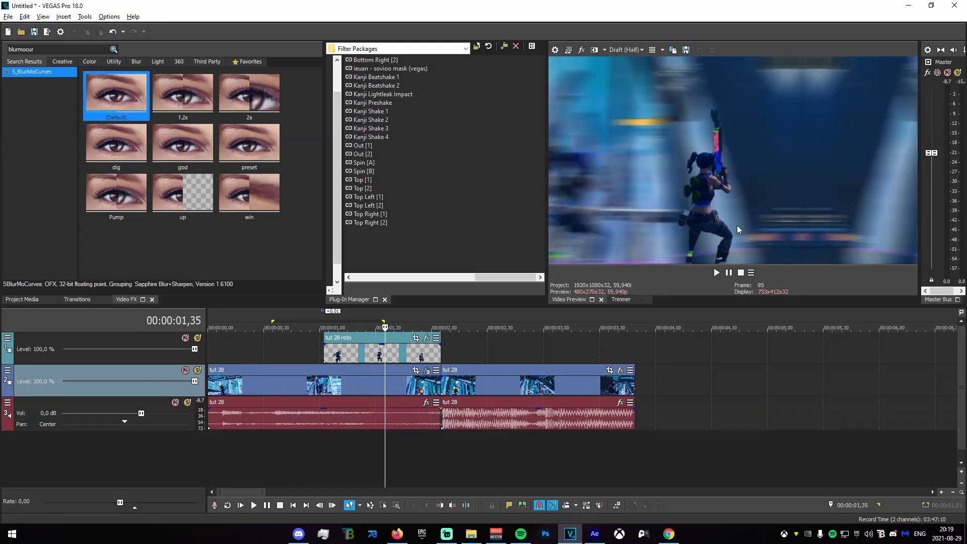
scroll(536, 461, "up", 4)
left_click(478, 458)
right_click(479, 458)
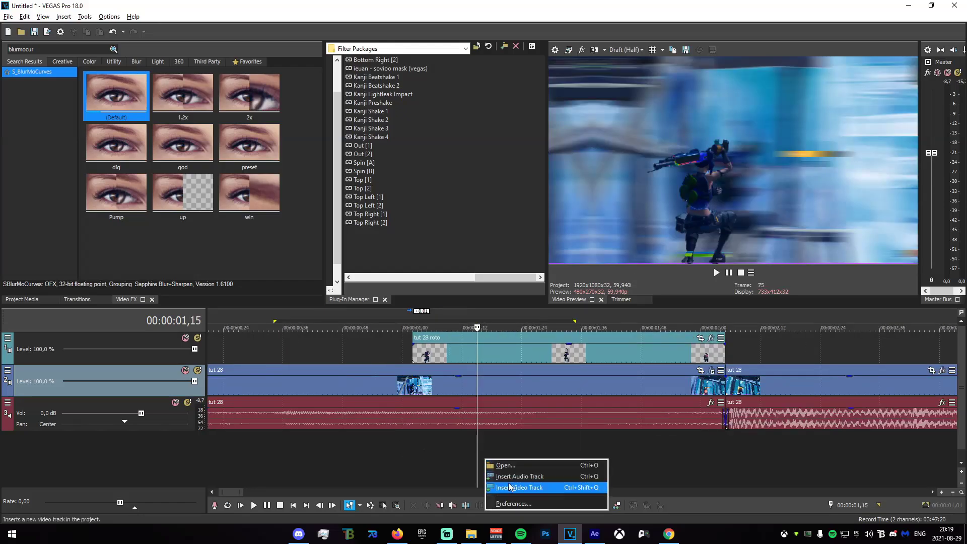
left_click(507, 484)
Insert VEGAS Solid Color generated media on the new empty video track at 00:00:01,15.
right_click(510, 354)
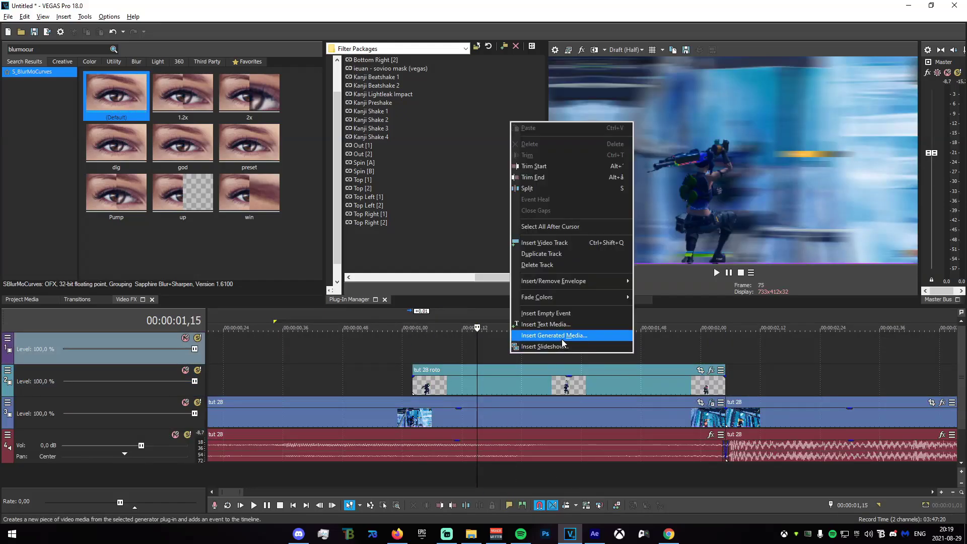
left_click(669, 352)
right_click(670, 352)
left_click(548, 352)
right_click(548, 352)
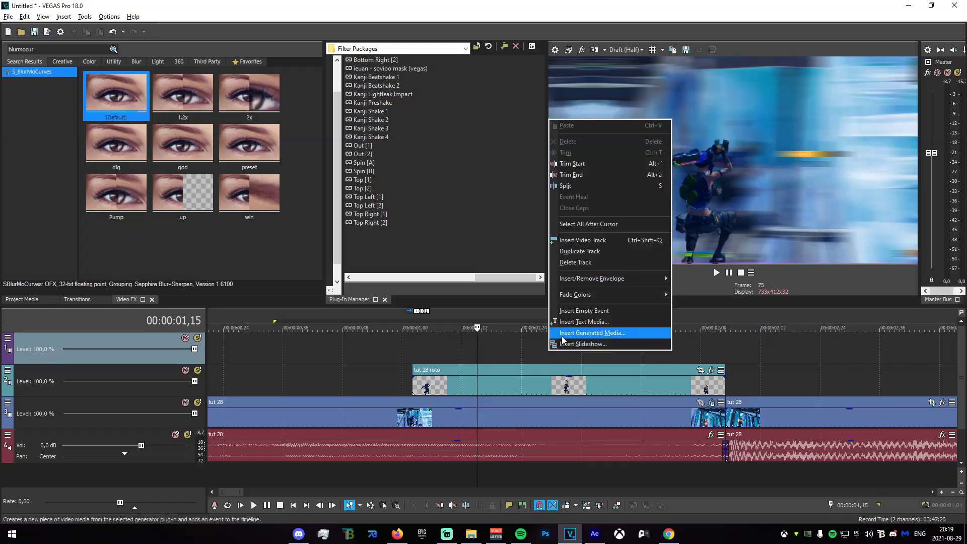
left_click(561, 333)
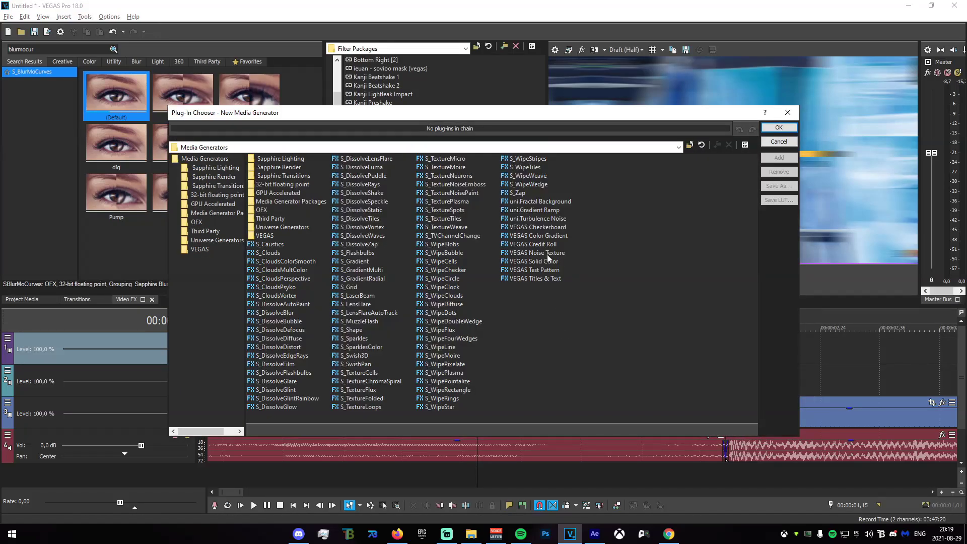
left_click(548, 263)
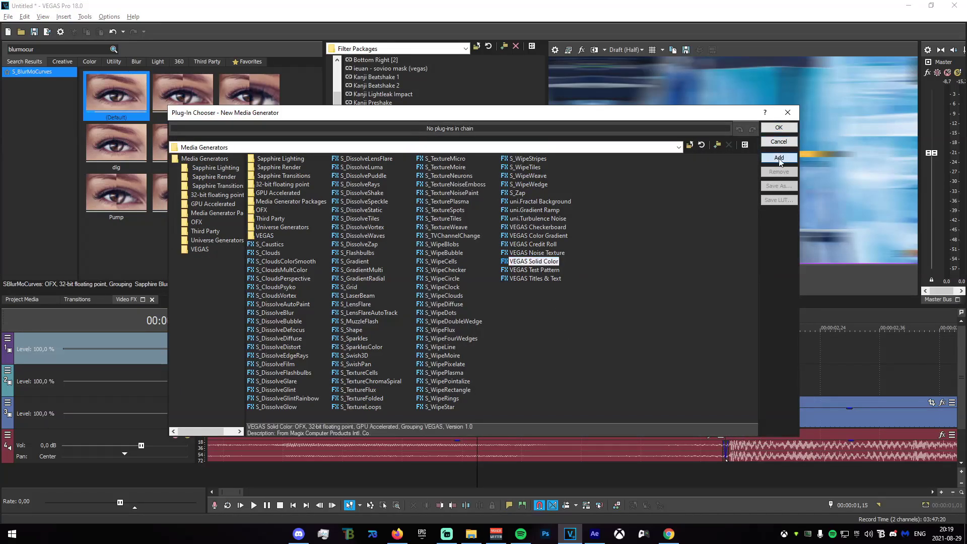
left_click(779, 127)
Set the solid color to opaque black (0,0; 0,0; 0,0; 1,0) and close the media generator.
left_click(340, 207)
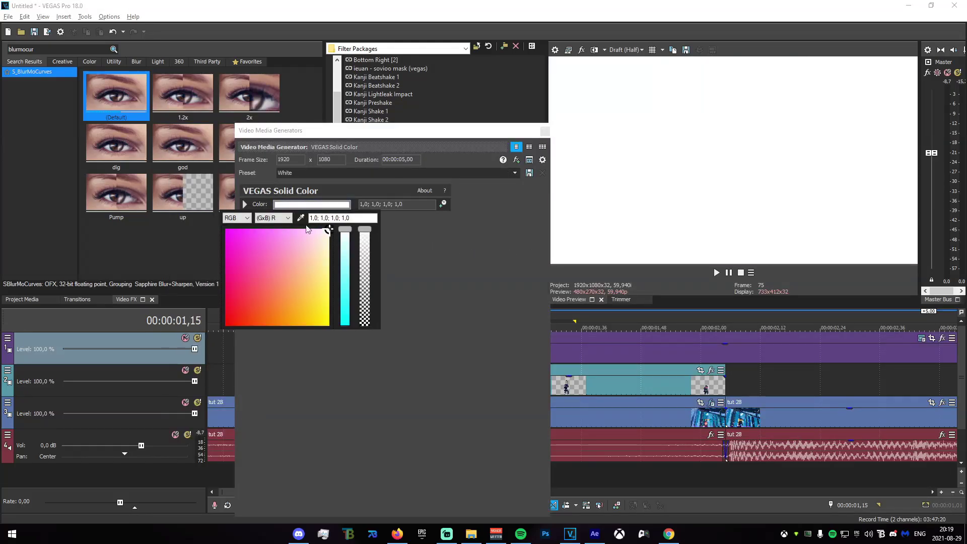
left_click_drag(308, 229, 49, 181)
left_click_drag(346, 240, 373, 513)
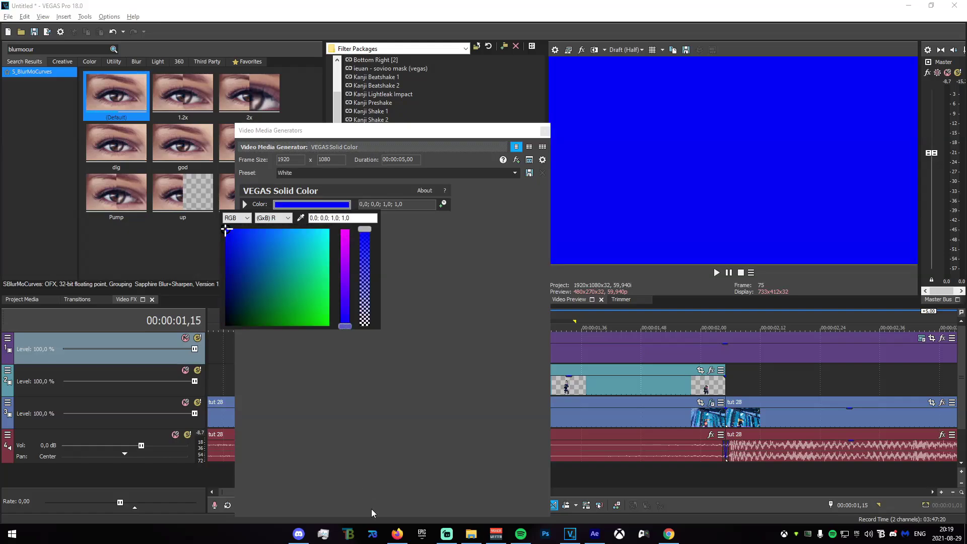
left_click_drag(226, 231, 201, 438)
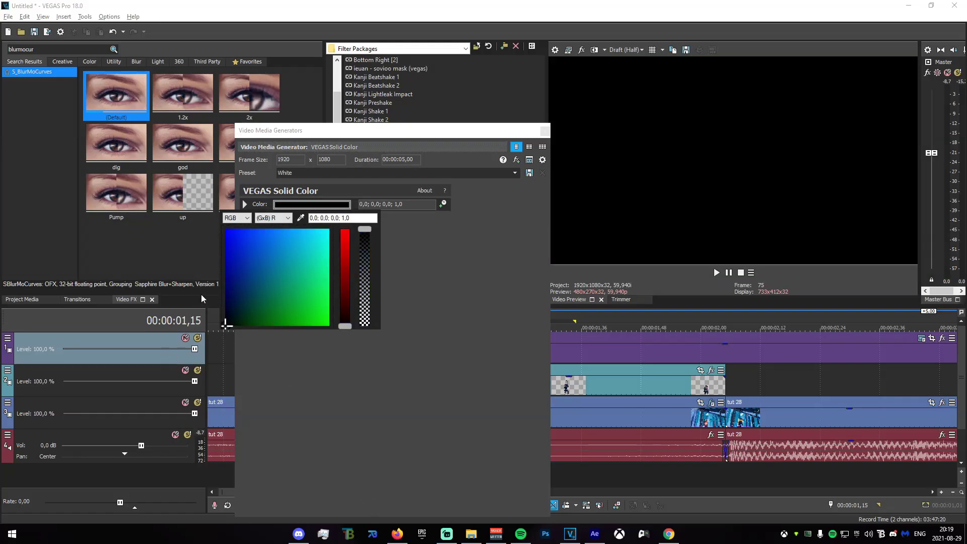
left_click(545, 131)
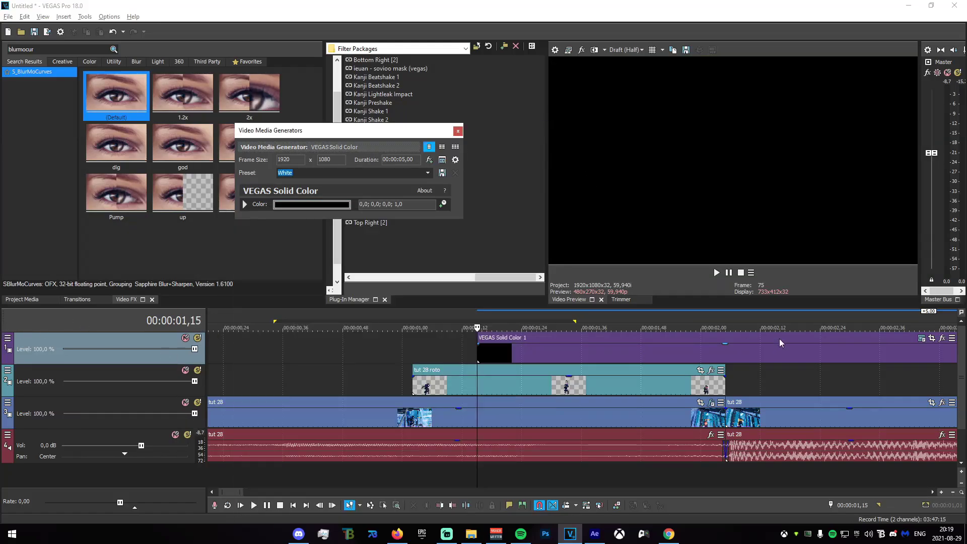
left_click(462, 132)
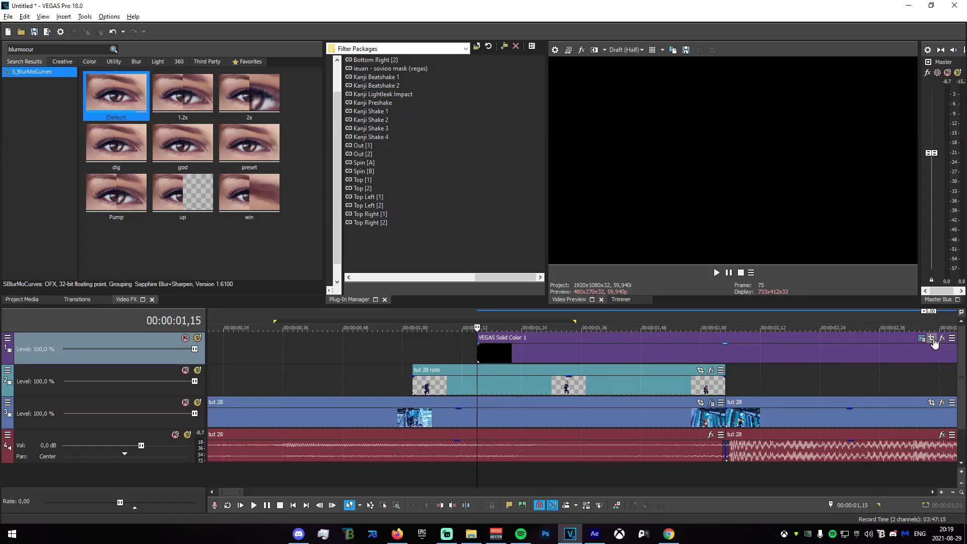
Open Pan/Crop for the VEGAS Solid Color event and enable its mask in an enlarged window.
left_click(933, 339)
left_click(60, 414)
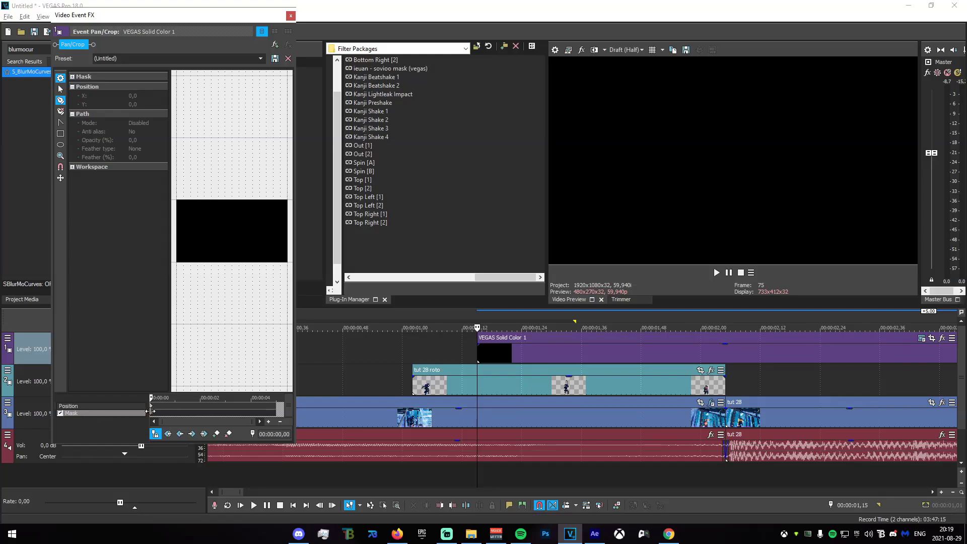
left_click_drag(305, 290, 612, 291)
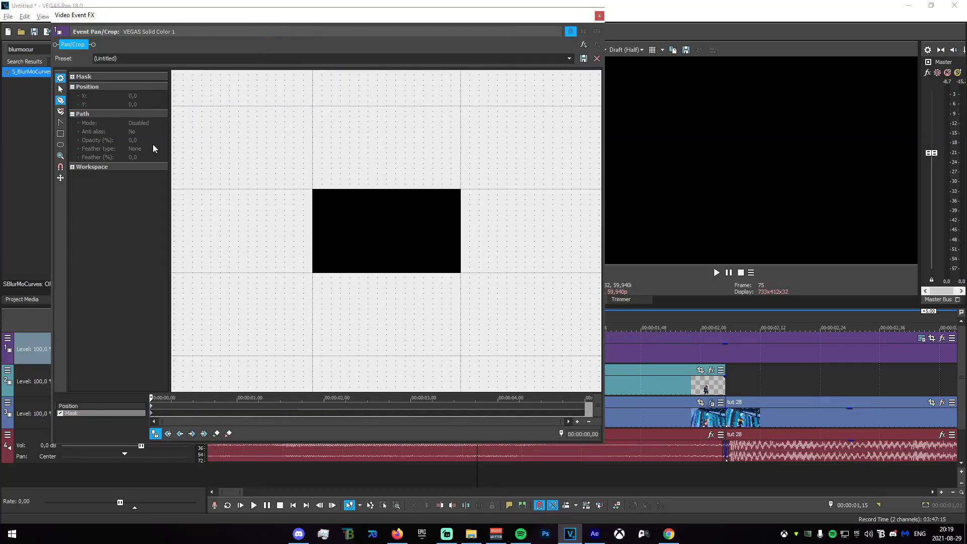
Draw a narrow rectangular mask straddling the left edge of the black frame, in its upper part.
left_click(61, 135)
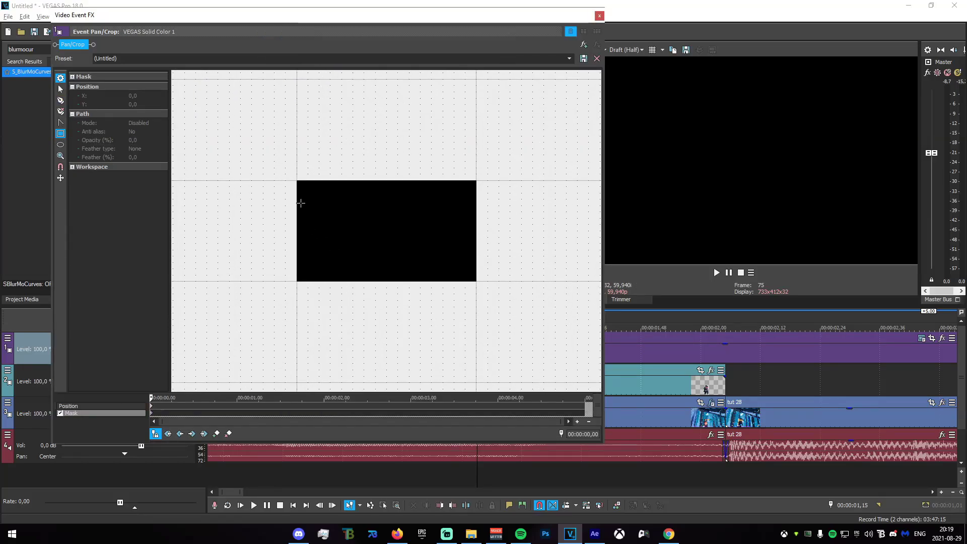
scroll(301, 203, "up", 2)
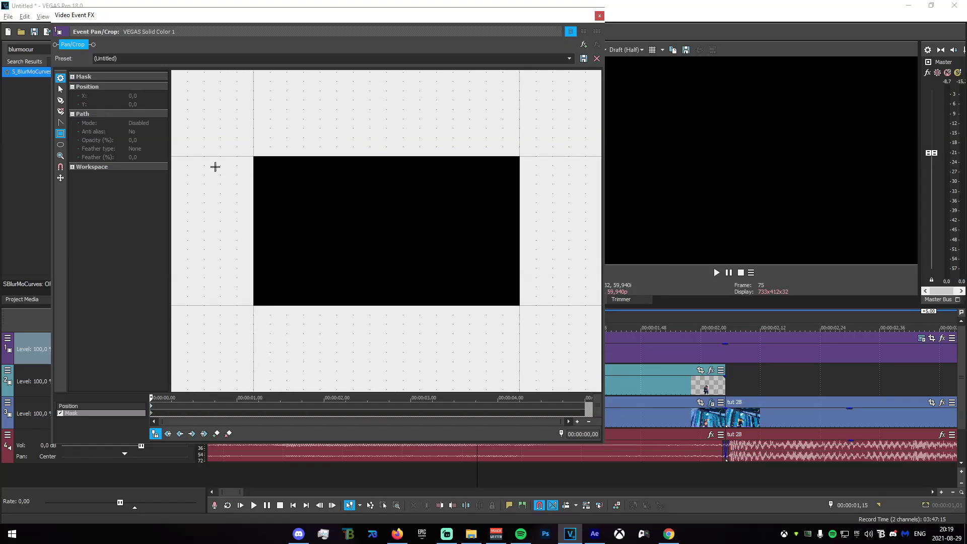
scroll(200, 167, "up", 2)
left_click(61, 89)
left_click_drag(333, 165, 396, 251)
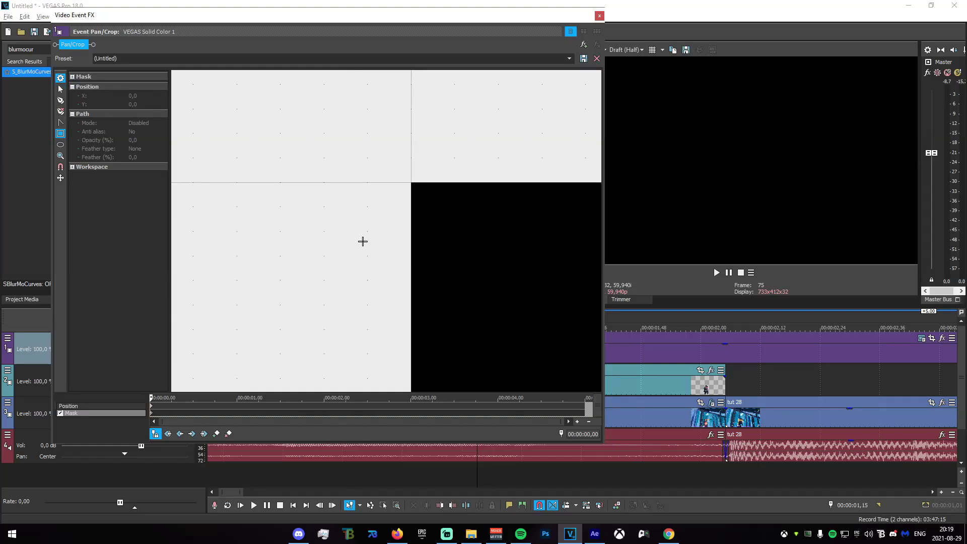
left_click_drag(367, 207, 528, 305)
left_click_drag(562, 334, 433, 350)
Stretch the rectangular mask's lower edge down to just above the bottom of the black frame.
scroll(427, 338, "down", 3)
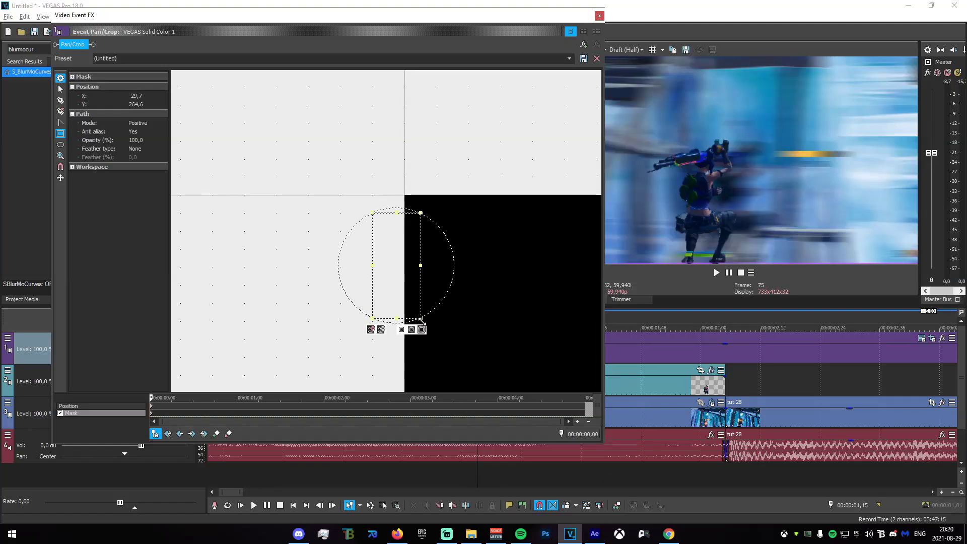
scroll(422, 327, "down", 5)
left_click(60, 88)
scroll(367, 352, "up", 3)
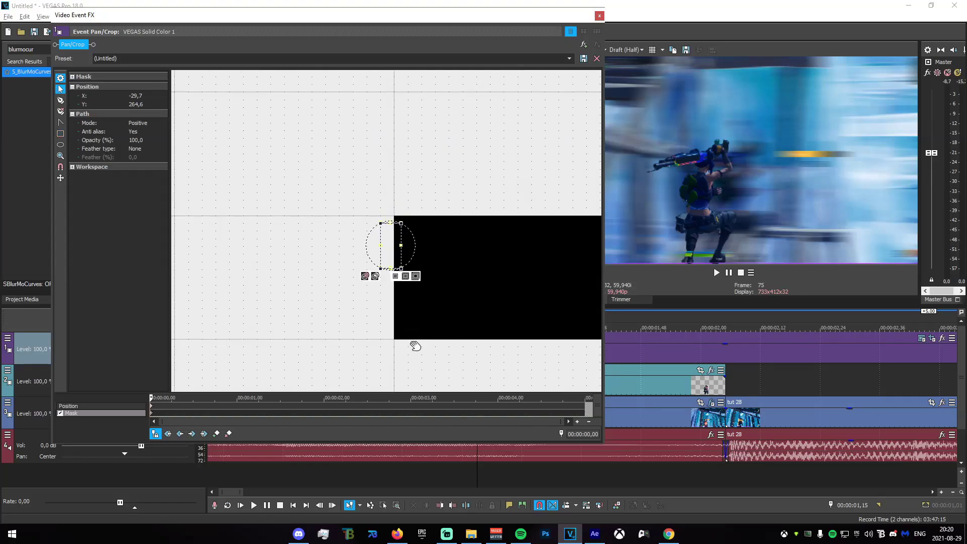
left_click_drag(423, 332, 431, 245)
scroll(399, 246, "up", 5)
left_click_drag(437, 285, 429, 242)
scroll(425, 217, "up", 2)
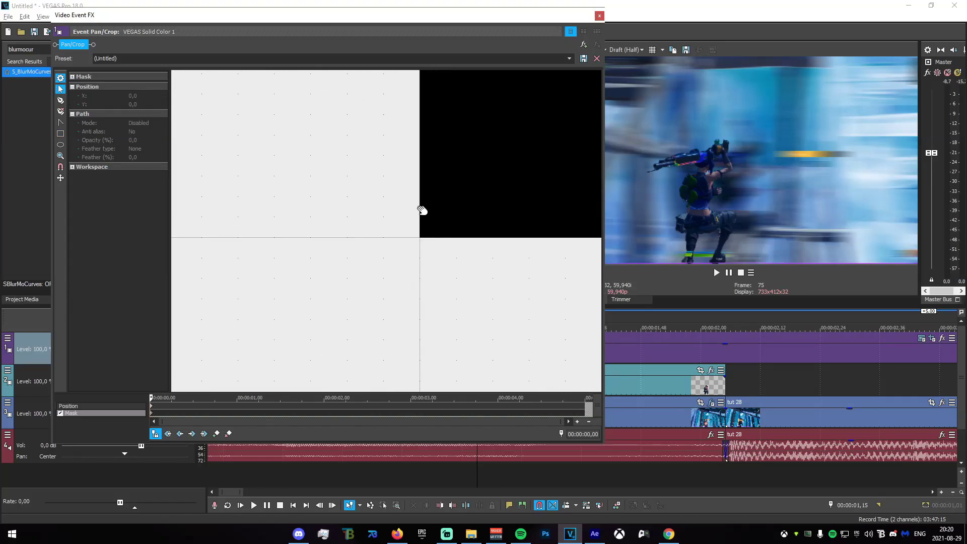
left_click_drag(425, 204, 413, 281)
scroll(413, 280, "up", 2)
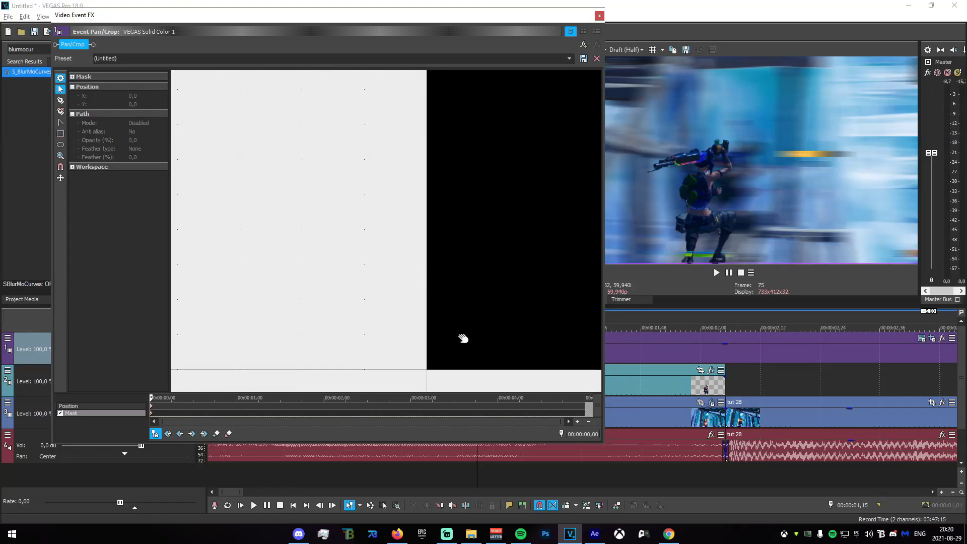
scroll(463, 338, "down", 2)
left_click(437, 104)
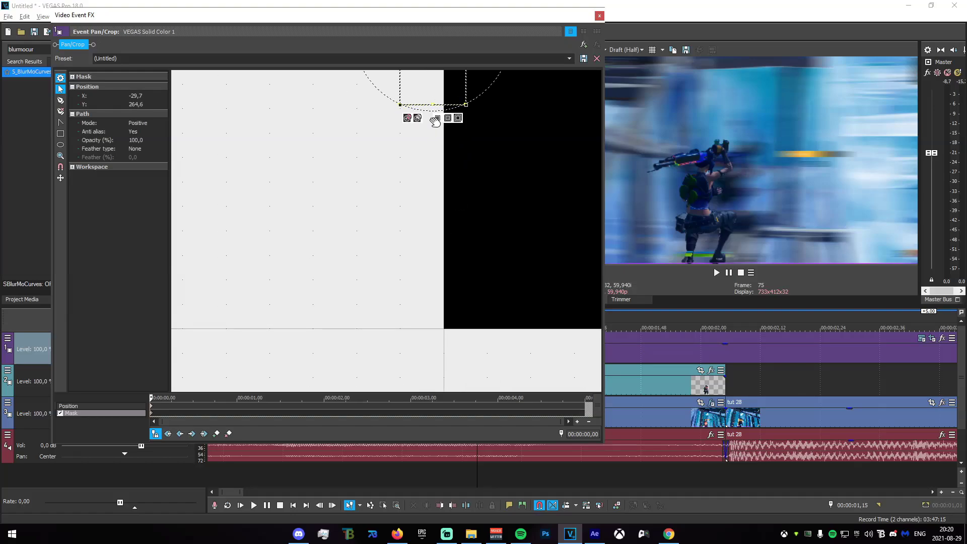
left_click_drag(432, 106, 429, 302)
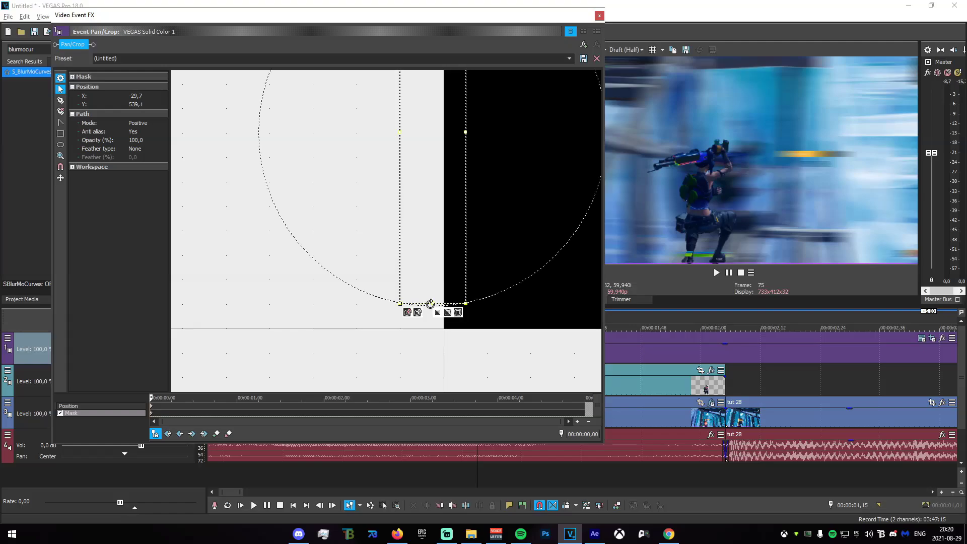
Widen the mask past the frame's right edge, set its mode to Negative, and close Pan/Crop.
scroll(429, 302, "down", 3)
scroll(410, 202, "down", 2)
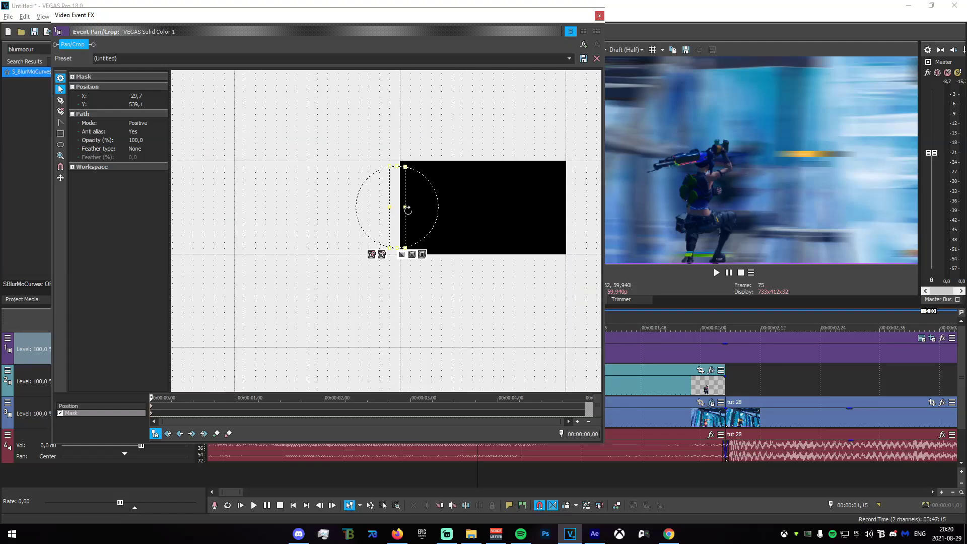
left_click_drag(406, 207, 576, 205)
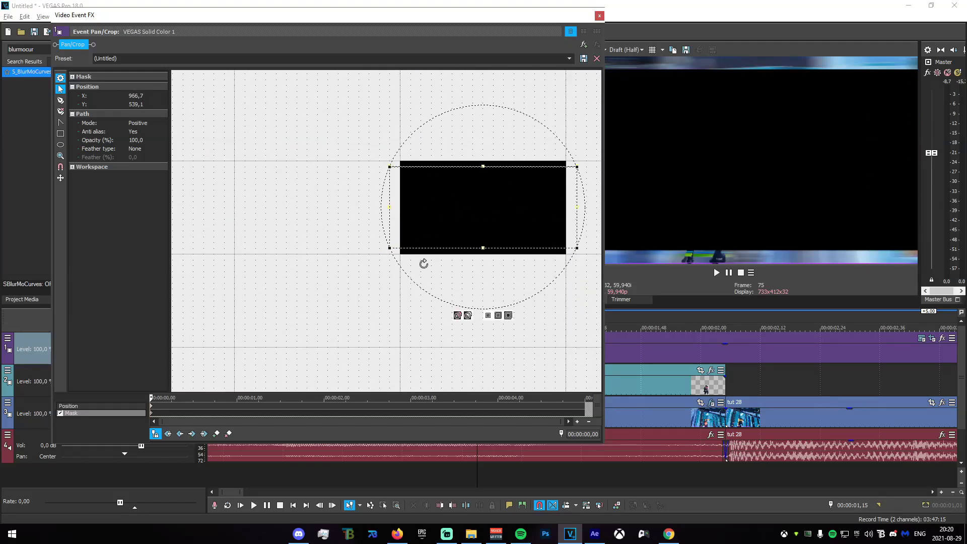
left_click(468, 316)
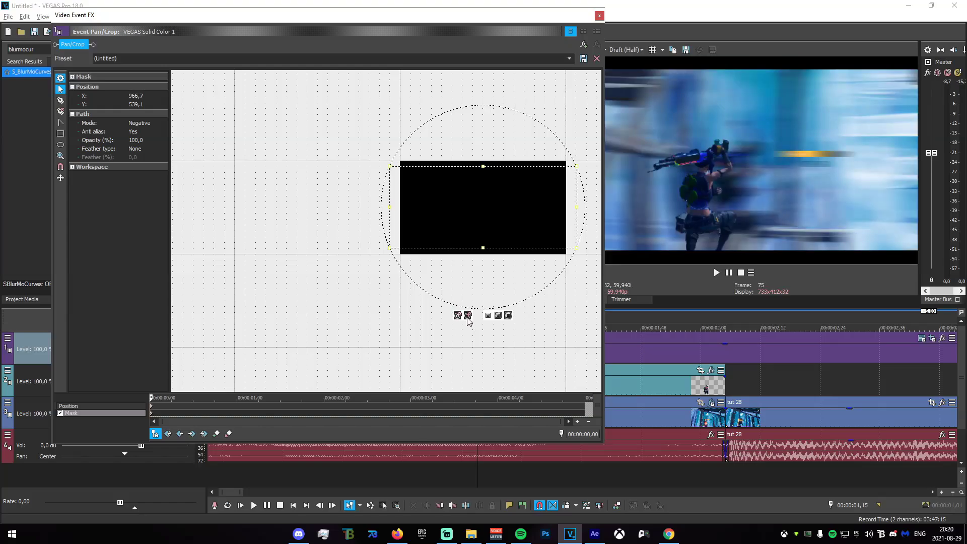
left_click(599, 16)
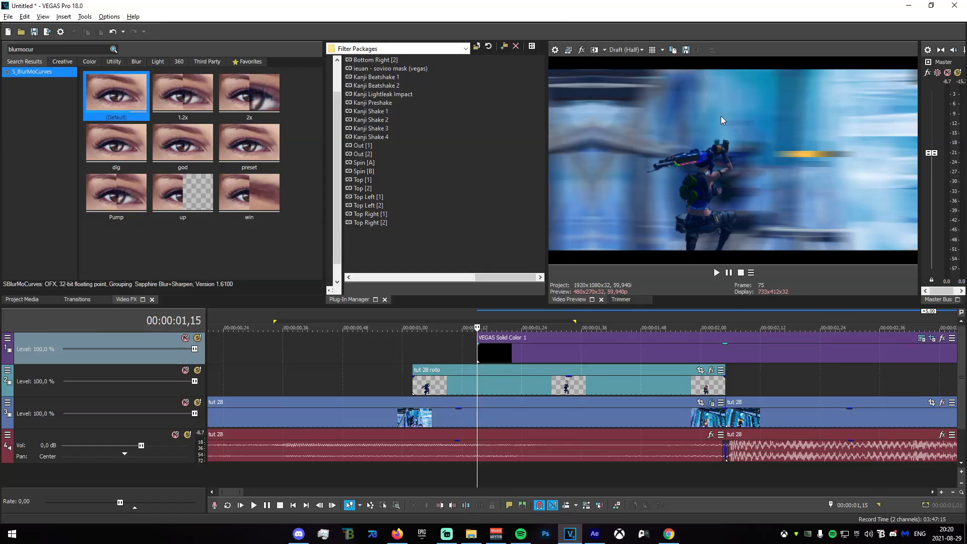
left_click(932, 339)
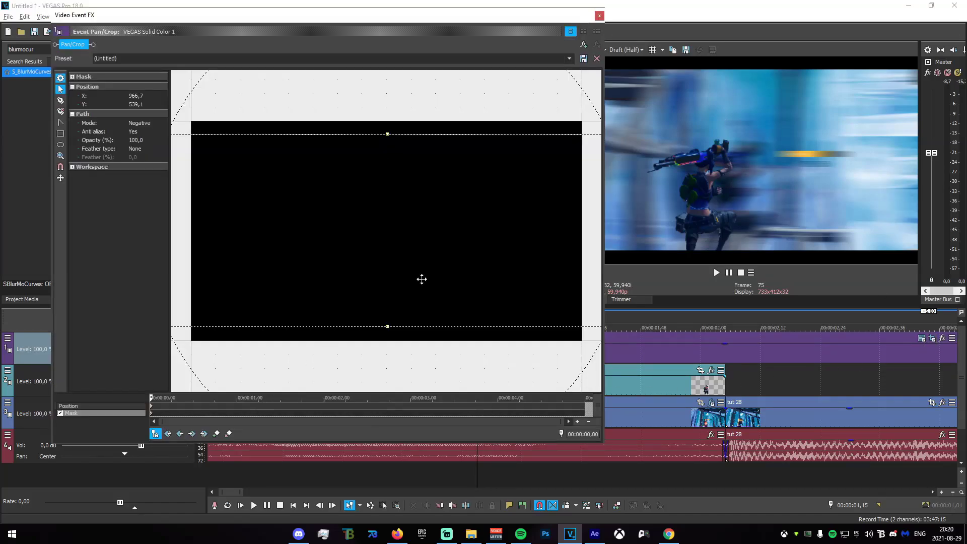
left_click(600, 16)
Move the solid color event to start at 00:00:01,02 and place its track below the roto track.
left_click(413, 358)
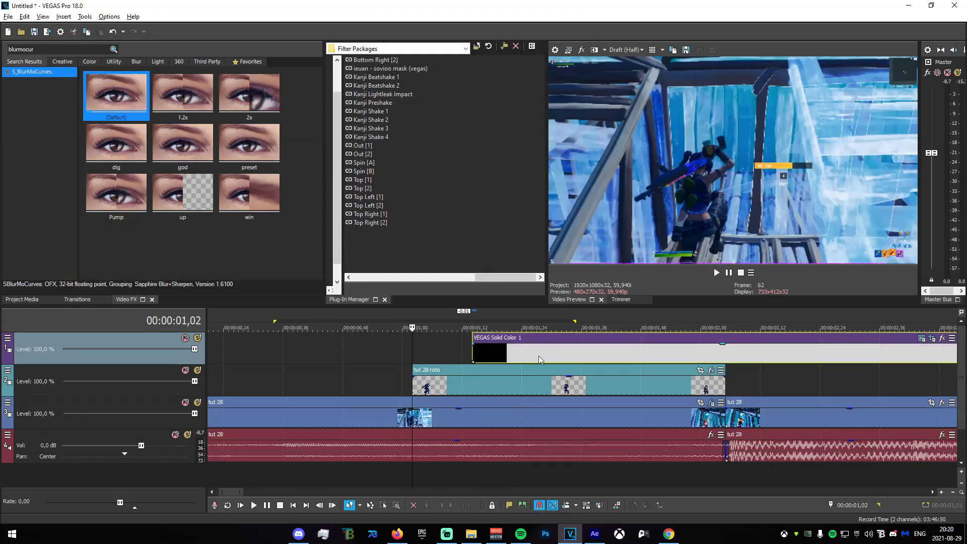
left_click_drag(539, 360, 484, 358)
left_click_drag(338, 353, 507, 352)
left_click(507, 353)
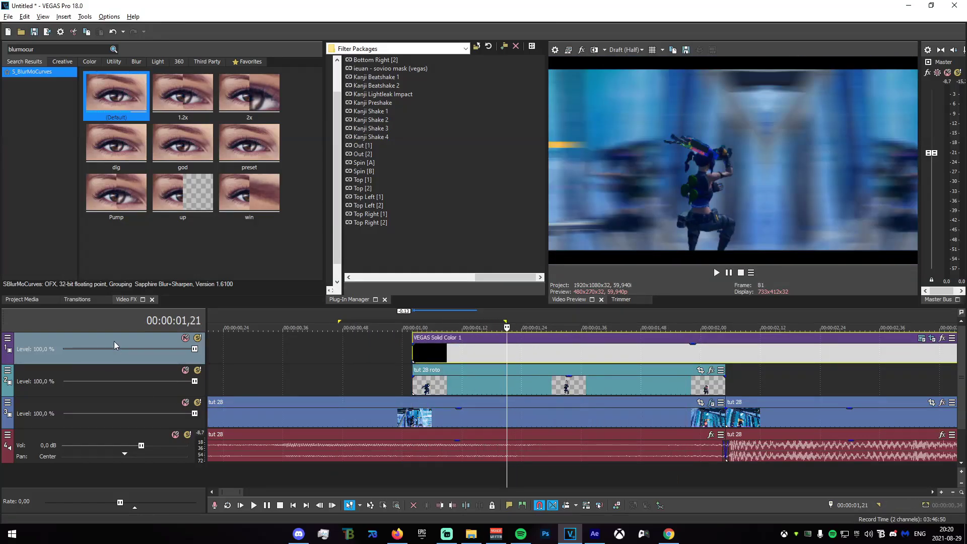
left_click_drag(108, 406, 108, 403)
Split the solid color event at 00:00:01,13 and delete the part before the cut.
left_click_drag(358, 373, 467, 394)
left_click(468, 394)
key("s")
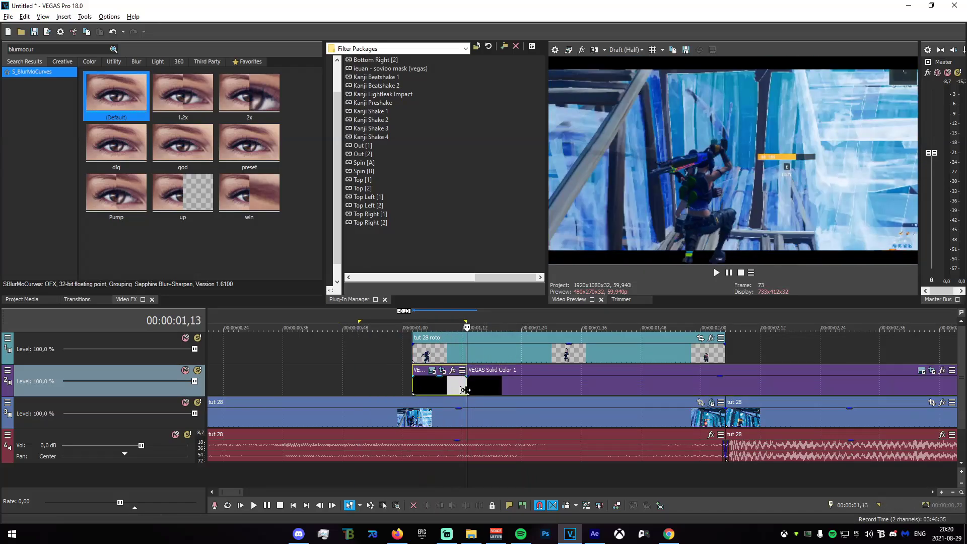
key("Left")
key("Left")
key("Delete")
Apply the default S_BlurMoCurves preset to the solid color and add a Z Dist keyframe at timeline position 00:00:01,54.
left_click(469, 384)
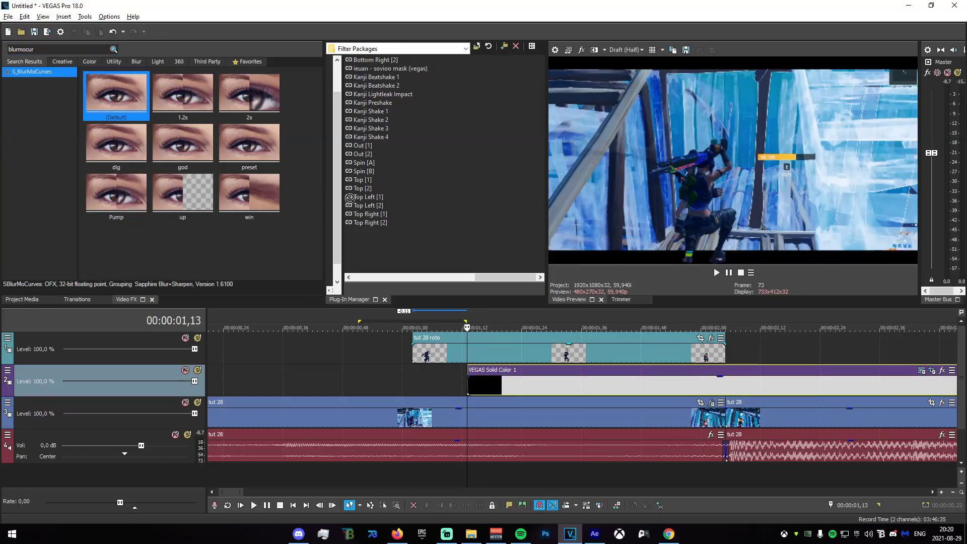
left_click_drag(622, 381, 624, 383)
left_click(659, 389)
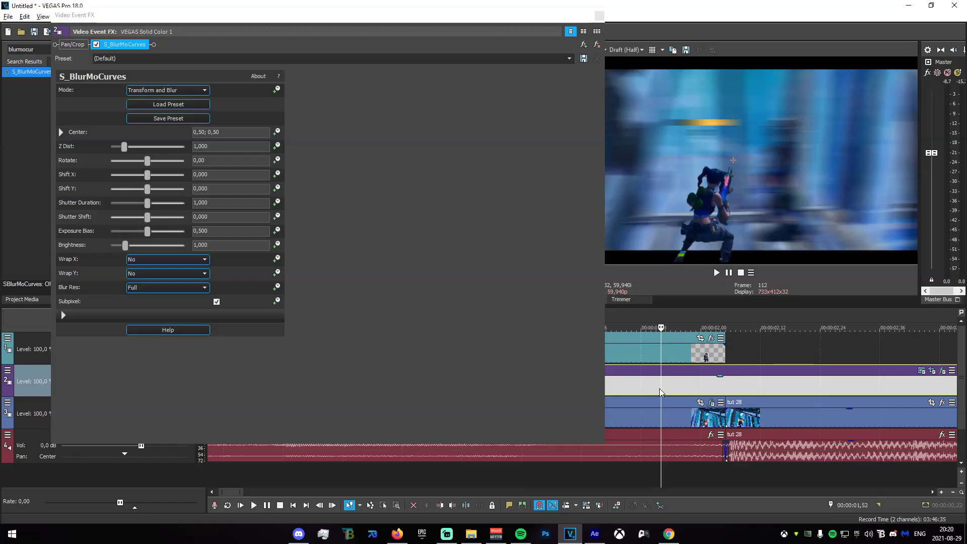
left_click(679, 386)
left_click(671, 388)
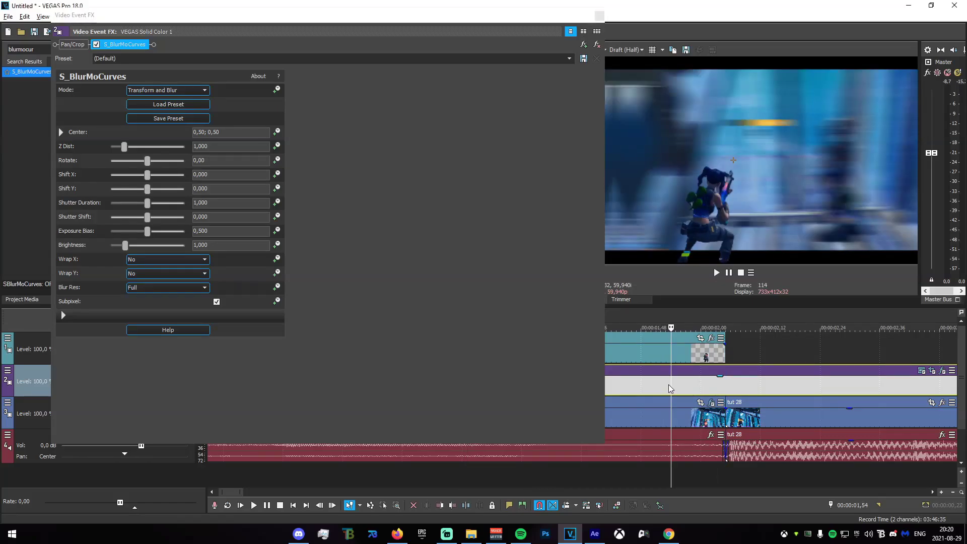
left_click(276, 146)
left_click(457, 434)
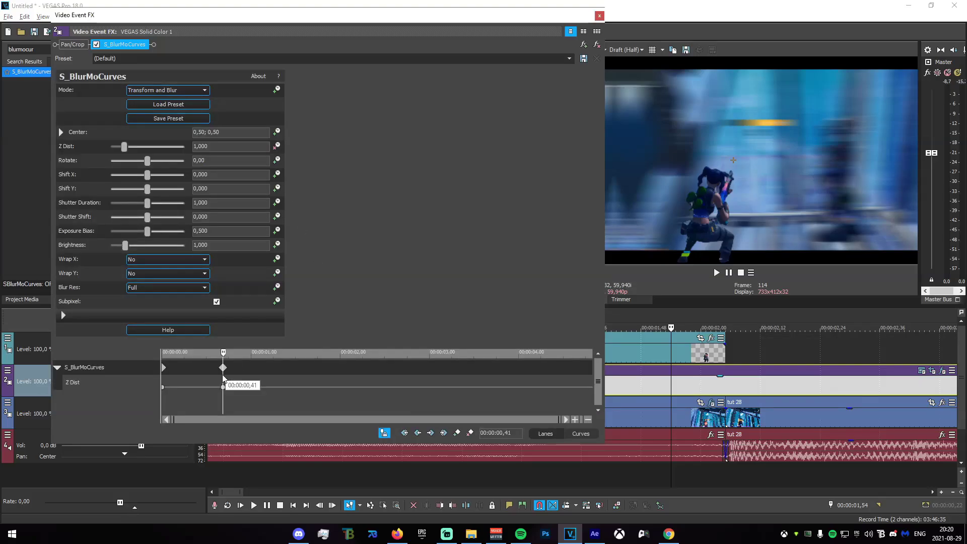
Keyframe the solid color's Z Dist to 0,867 at timeline position 00:00:02,05 and at the start of the event.
left_click(723, 391)
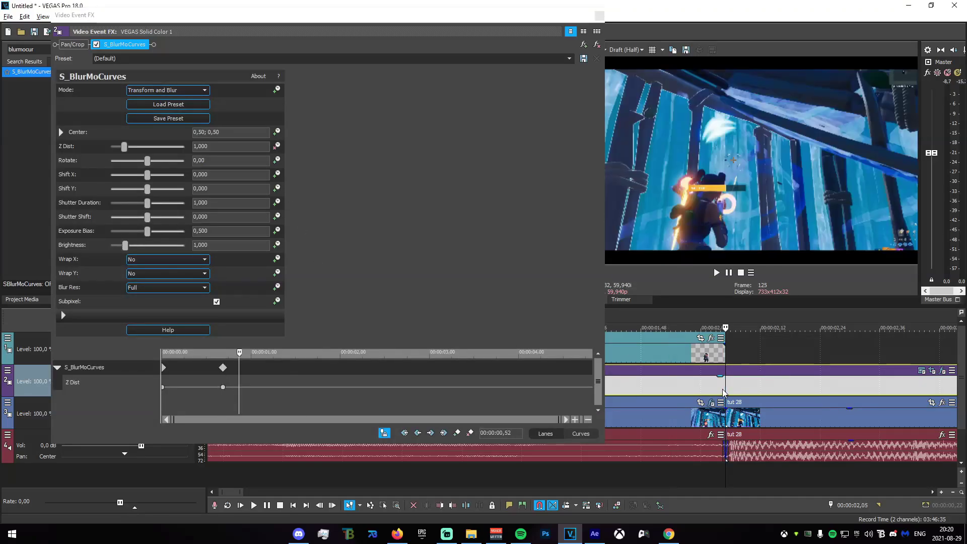
left_click_drag(126, 151, 123, 151)
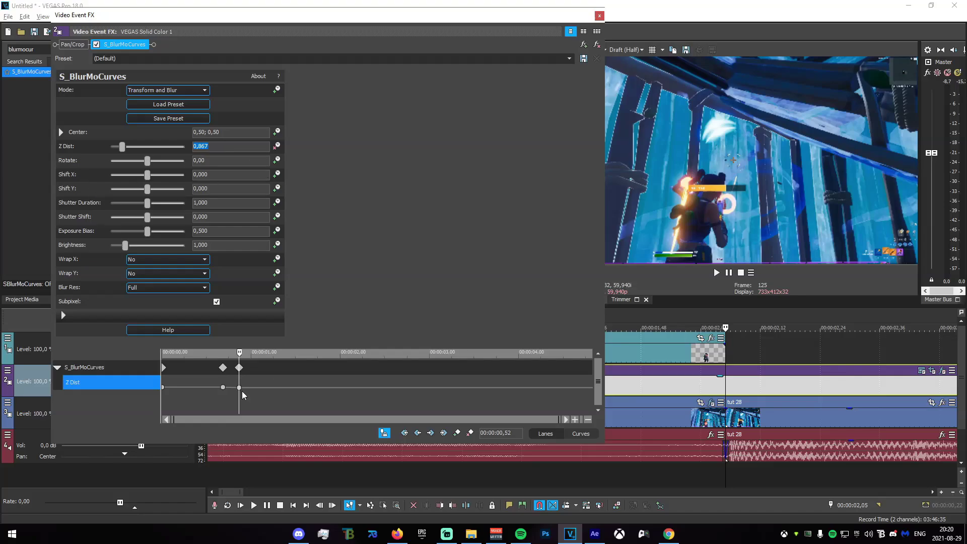
left_click_drag(239, 352, 140, 351)
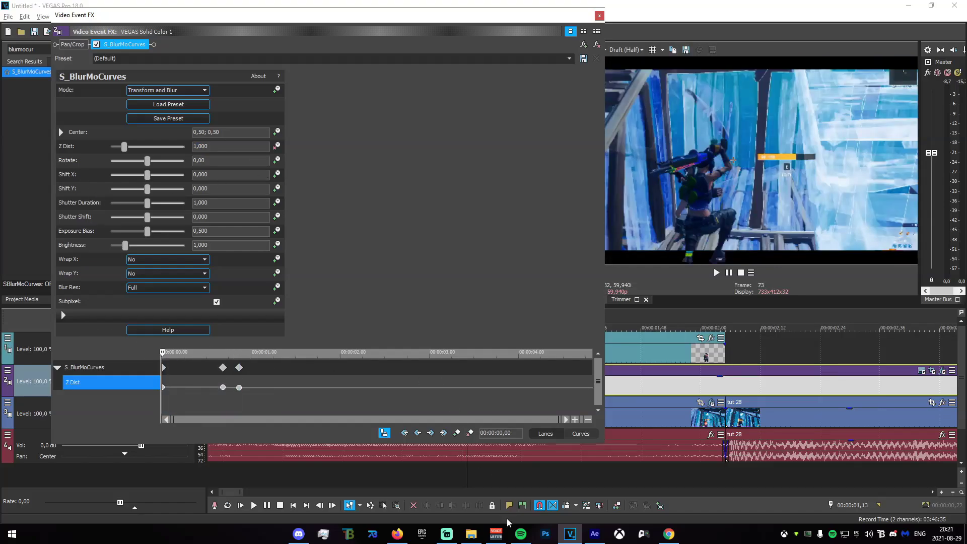
left_click_drag(227, 146, 107, 147)
type("0,867")
key("Return")
Set the first Z Dist keyframe to Fast Fade and the middle one to Slow Fade, and close the effect window.
left_click(163, 388)
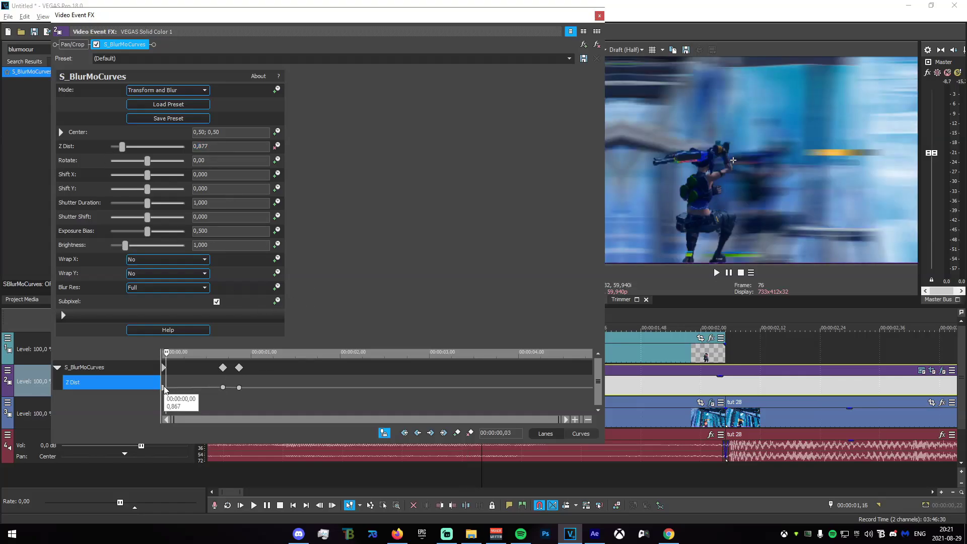
right_click(163, 387)
left_click(220, 320)
left_click(223, 388)
right_click(222, 387)
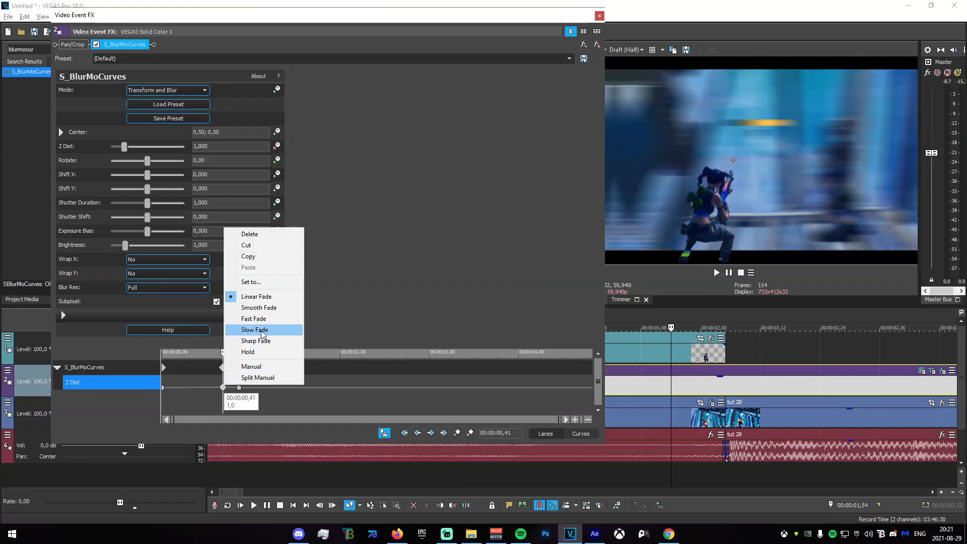
left_click(252, 329)
left_click(600, 15)
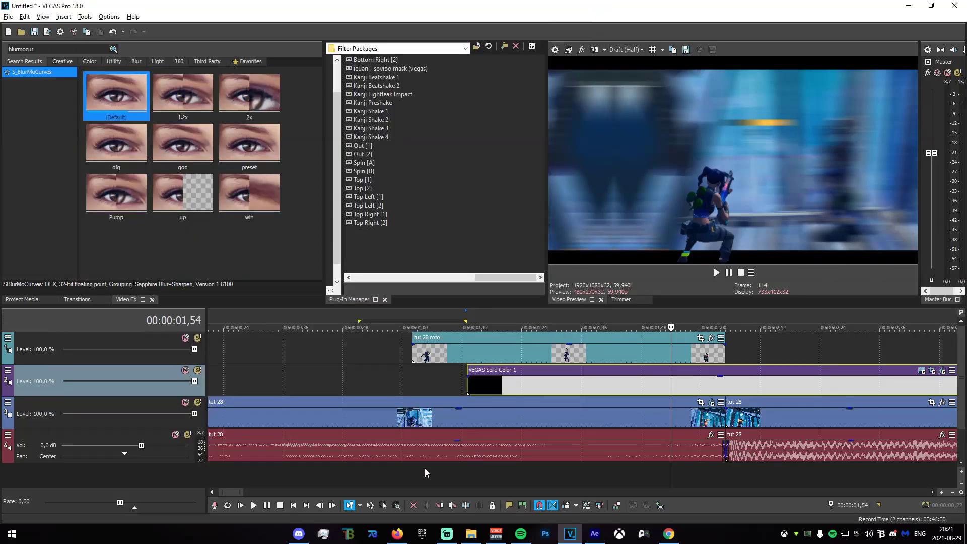
Preview the black bar animation and change the fade type of the solid color's first Z Dist keyframe.
left_click_drag(398, 476, 693, 480)
left_click(692, 480)
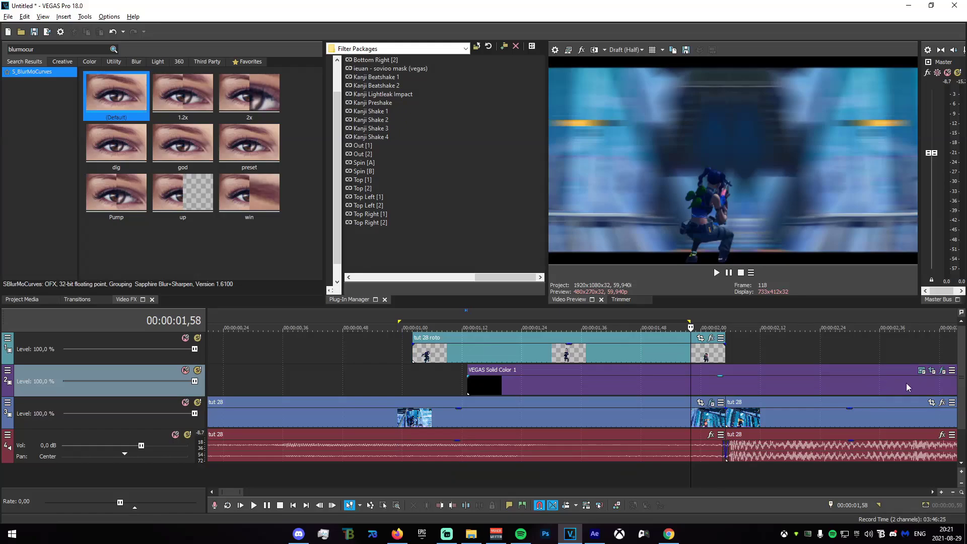
left_click(942, 371)
left_click(164, 386)
right_click(164, 386)
left_click(198, 325)
left_click(599, 16)
Preview the effect section, split the tut 28 roto clip at 00:00:01,13, and delete its first part.
left_click_drag(418, 484, 726, 453)
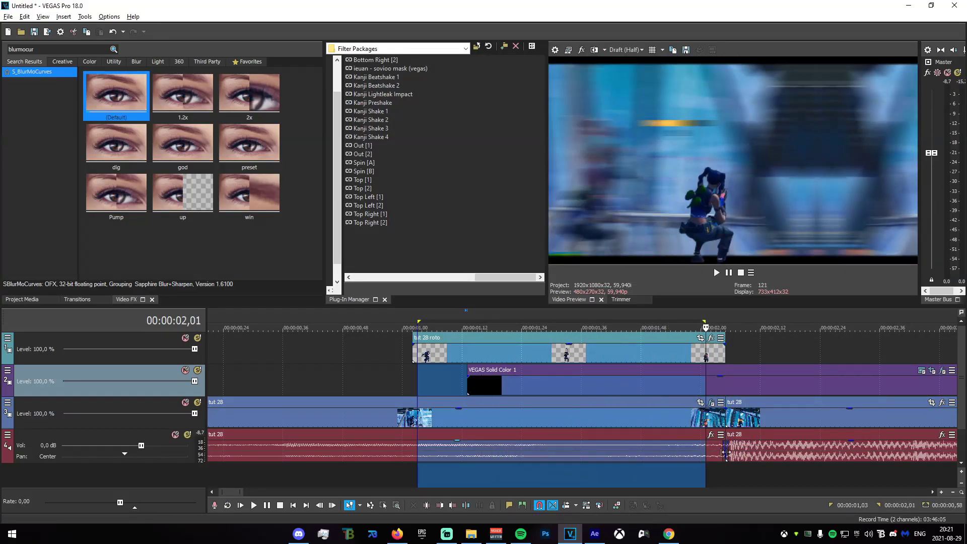
scroll(721, 436, "down", 4)
left_click_drag(288, 377, 407, 369)
left_click(344, 348)
key("s")
left_click(338, 353)
key("Delete")
Change the fade type of the first tut 28 clip's Shift X keyframe at 00:00:01,14 and display its animation curve.
left_click(345, 422)
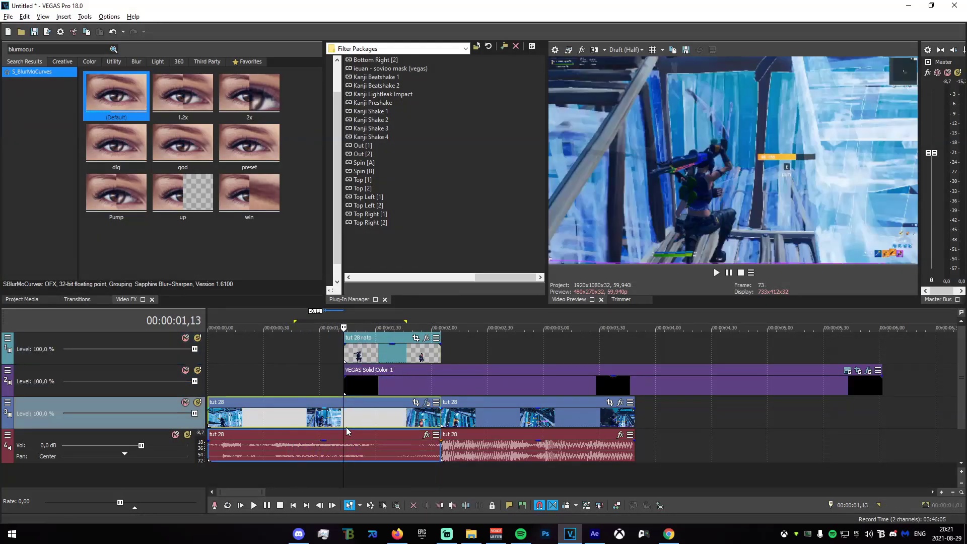
left_click(426, 402)
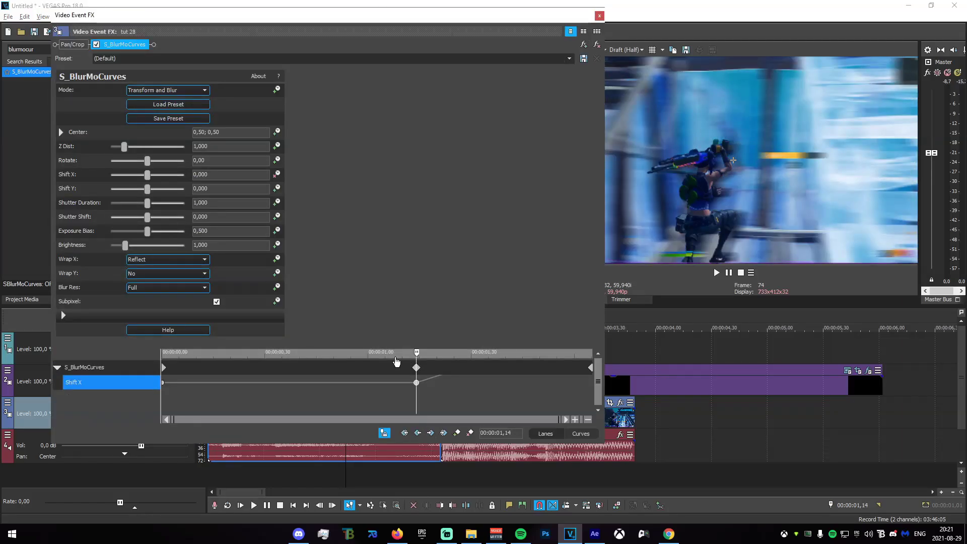
right_click(416, 382)
left_click(444, 333)
right_click(416, 382)
left_click(443, 318)
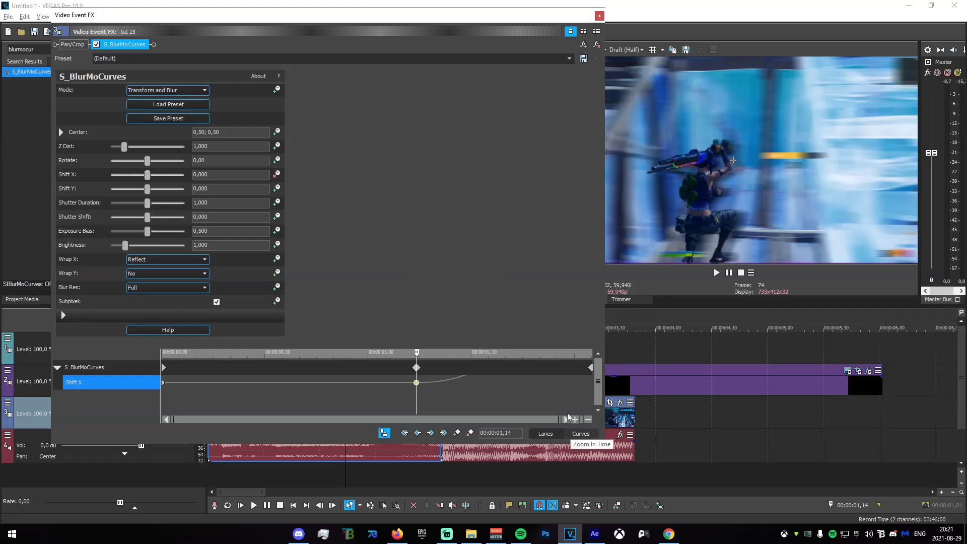
left_click(581, 433)
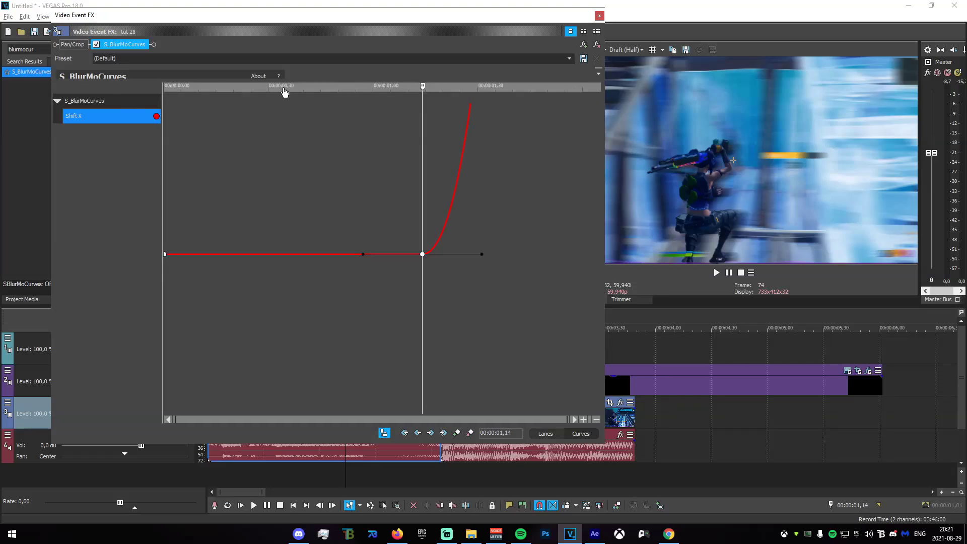
Add a Shift X keyframe of 0,5 at 00:00:02,05, the end of the first tut 28 clip, and set its fade type to Manual.
left_click_drag(320, 80, 309, 280)
left_click_drag(422, 285, 601, 291)
left_click(254, 176)
type("0,5")
key("Return")
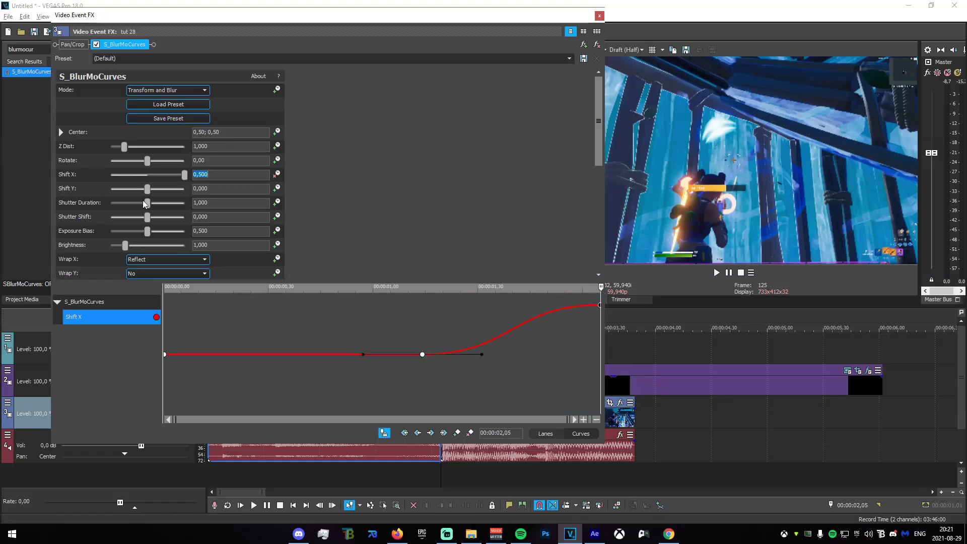
right_click(602, 310)
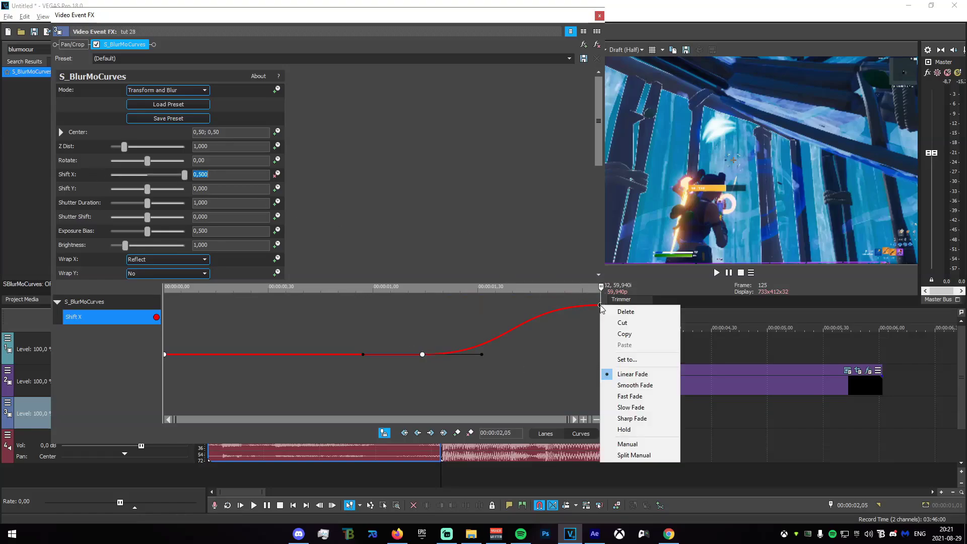
left_click(644, 446)
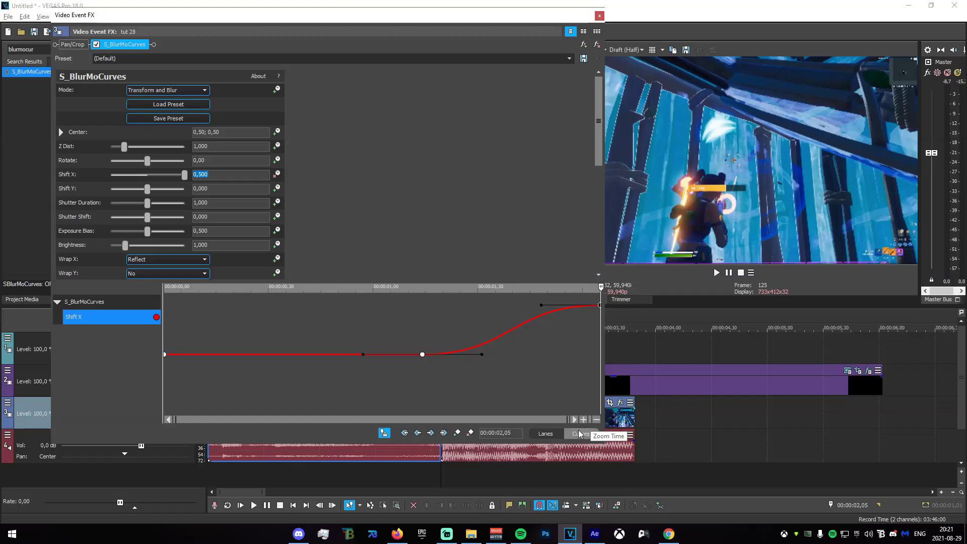
Shape the Shift X curve with the last two keyframes' handles, staying flat after 00:00:01,14 and rising steeply towards the end.
left_click_drag(523, 282, 462, 73)
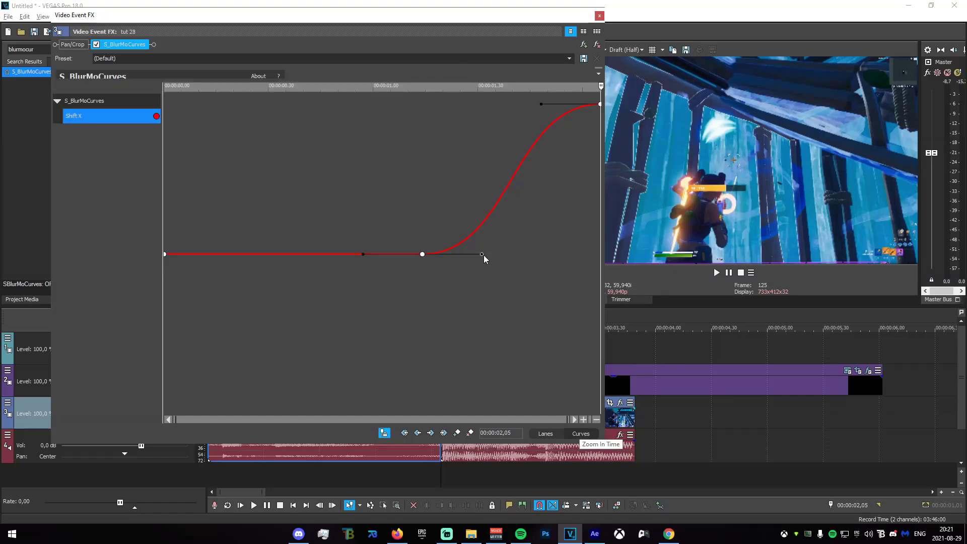
left_click_drag(483, 254, 625, 253)
left_click_drag(545, 104, 589, 124)
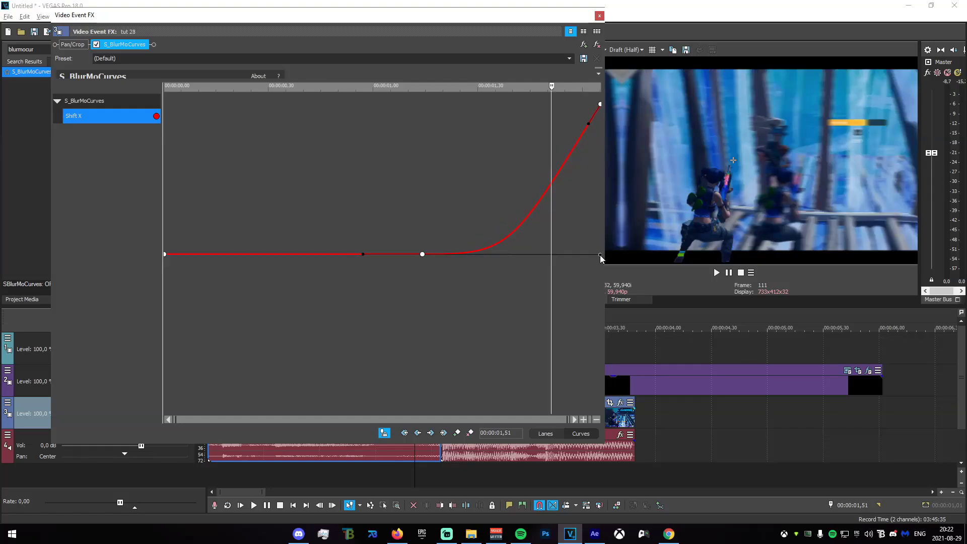
left_click_drag(601, 255, 640, 258)
left_click_drag(589, 123, 592, 119)
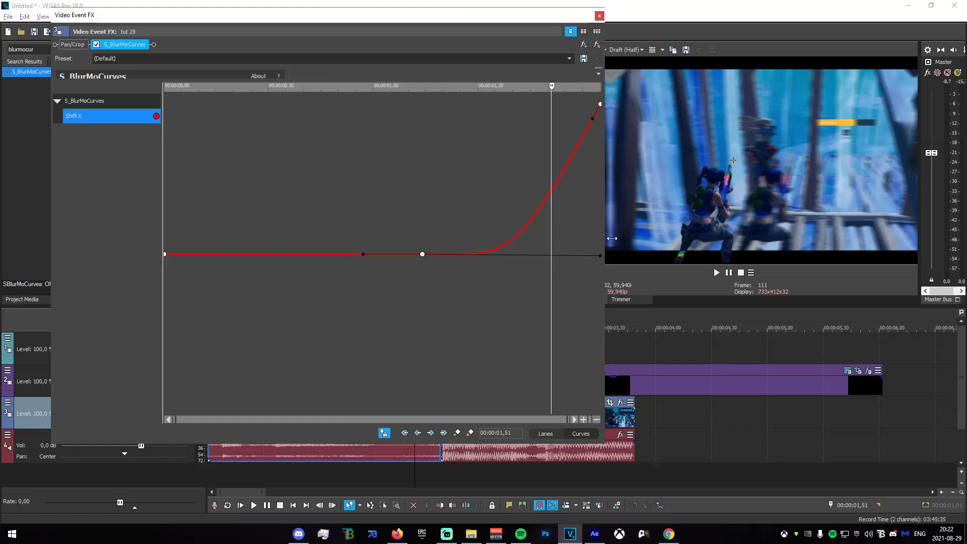
left_click_drag(600, 256, 604, 252)
left_click_drag(593, 120, 593, 116)
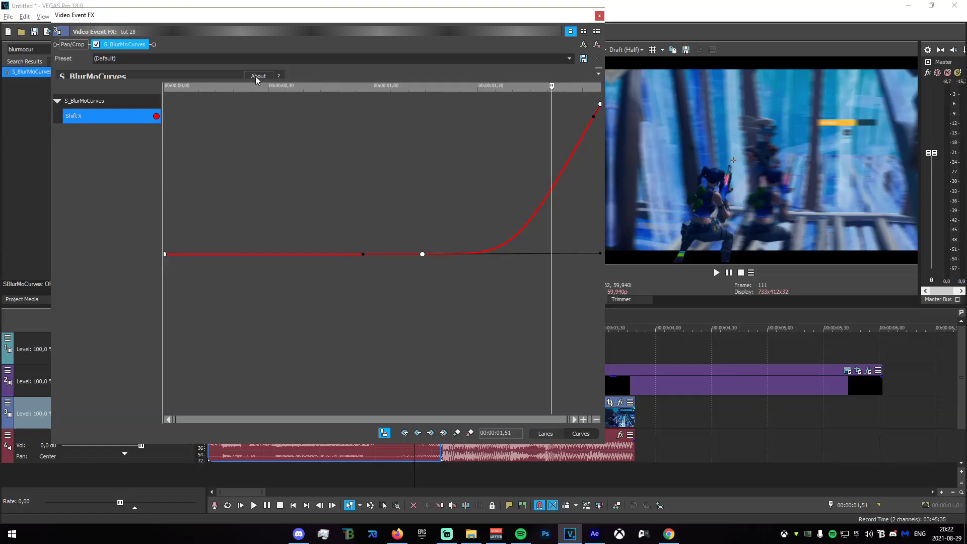
Set the Shift X keyframe at 00:00:02,05 to 4 and close the effect window.
left_click_drag(259, 78, 258, 293)
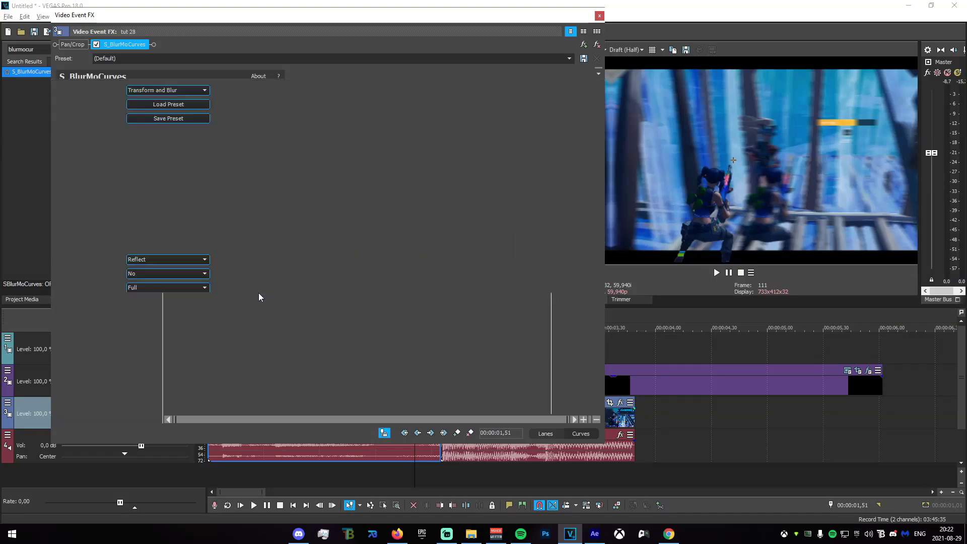
left_click(545, 434)
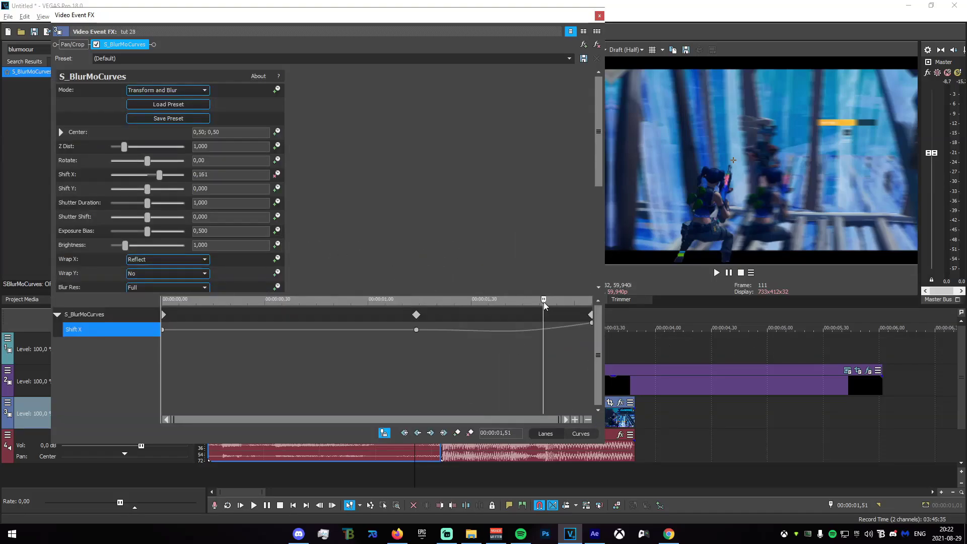
left_click_drag(544, 303, 596, 297)
left_click_drag(237, 174, 65, 171)
type("4")
key("Return")
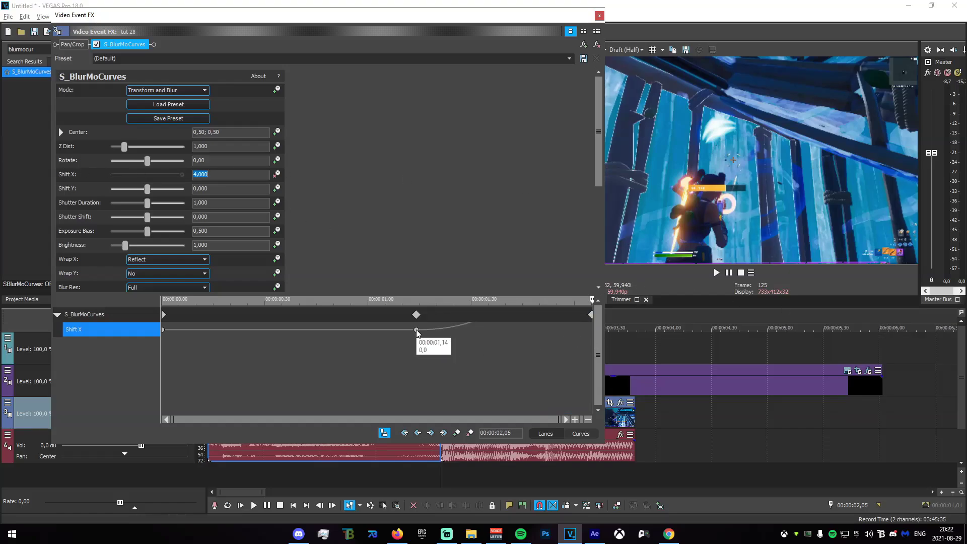
left_click(601, 18)
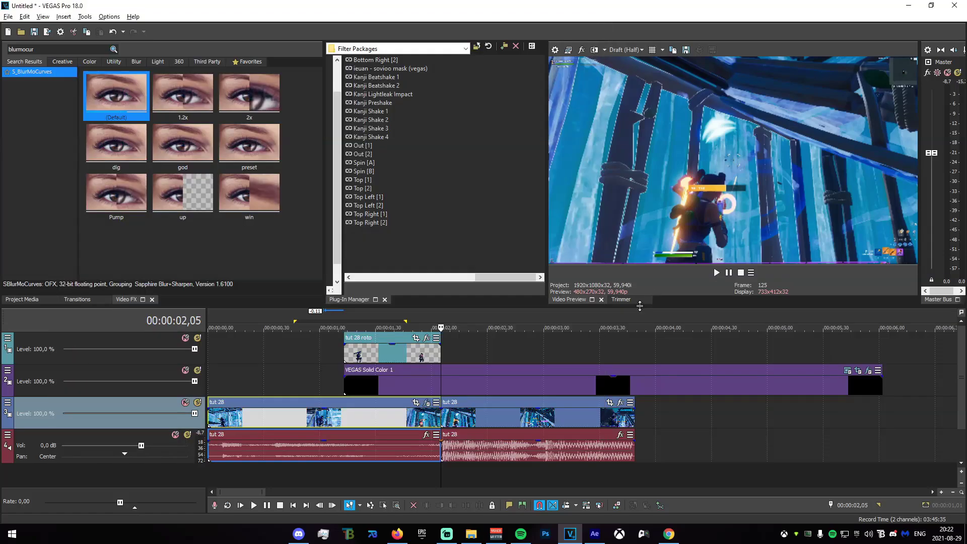
Mark the section from 00:00:00,55 to 00:00:02,21 and preview the background shift.
scroll(548, 395, "up", 2)
left_click_drag(316, 373, 636, 357)
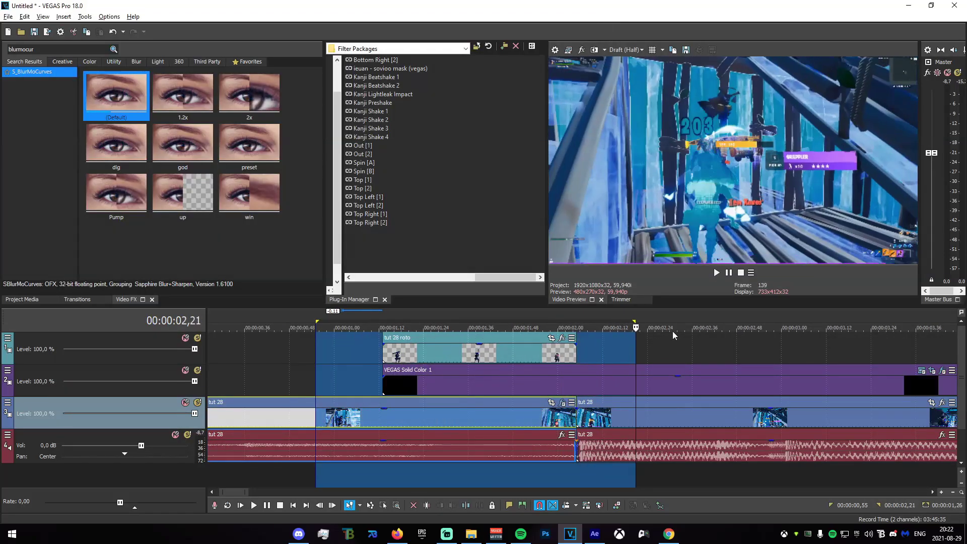
left_click(681, 336)
Split the VEGAS Solid Color 1 clip at 00:00:02,05, where the roto clip ends, and delete the part after it.
left_click(587, 340)
left_click(573, 356)
left_click(575, 405)
left_click(581, 411)
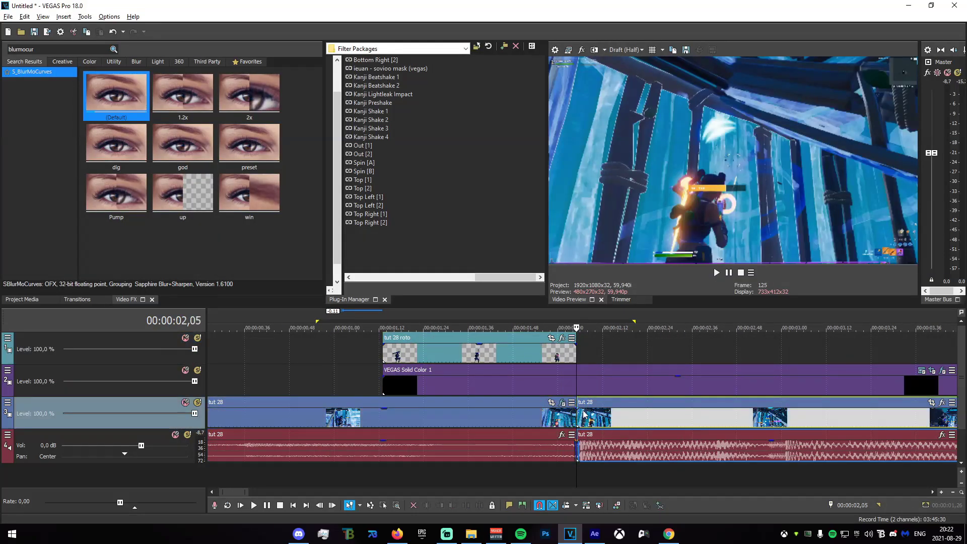
left_click(586, 381)
key("s")
left_click(594, 384)
key("Delete")
left_click(572, 384)
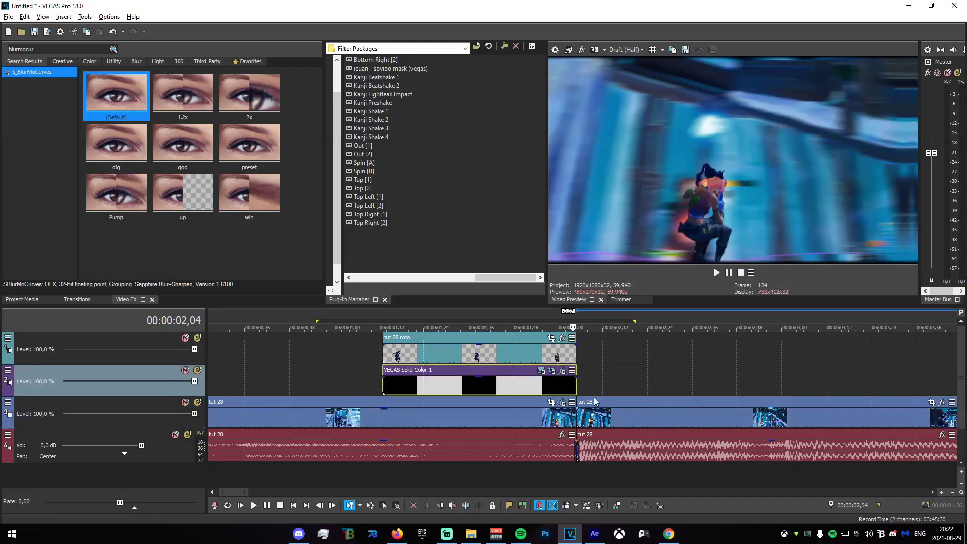
Apply the !d main impact filter package to the second tut 28 clip and close the effect window.
scroll(572, 384, "down", 2)
scroll(401, 157, "up", 3)
key("Tab")
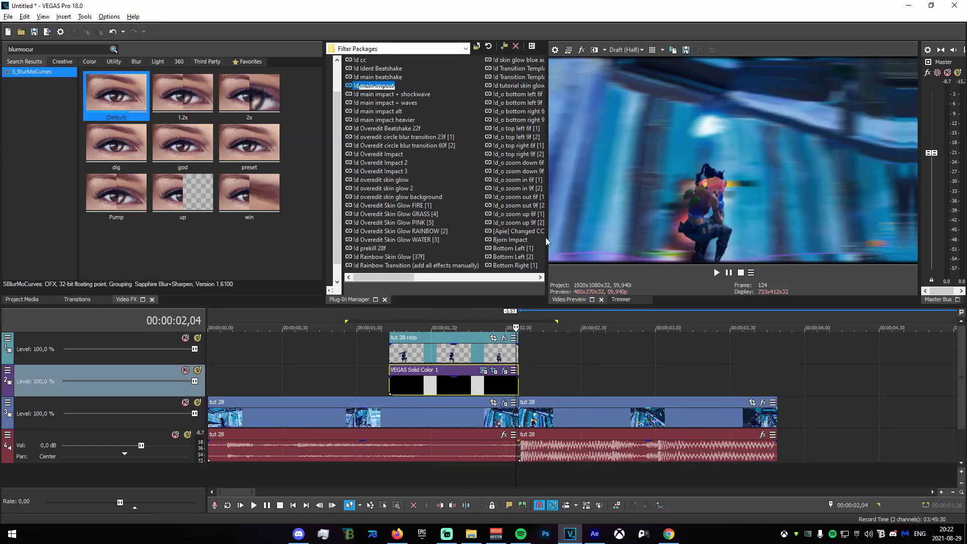
left_click_drag(546, 242, 585, 413)
left_click(600, 17)
Mark the section around the roto clip and the following cut, and place the cursor at 00:00:00,41 for preview.
left_click_drag(332, 385, 573, 371)
left_click(310, 373)
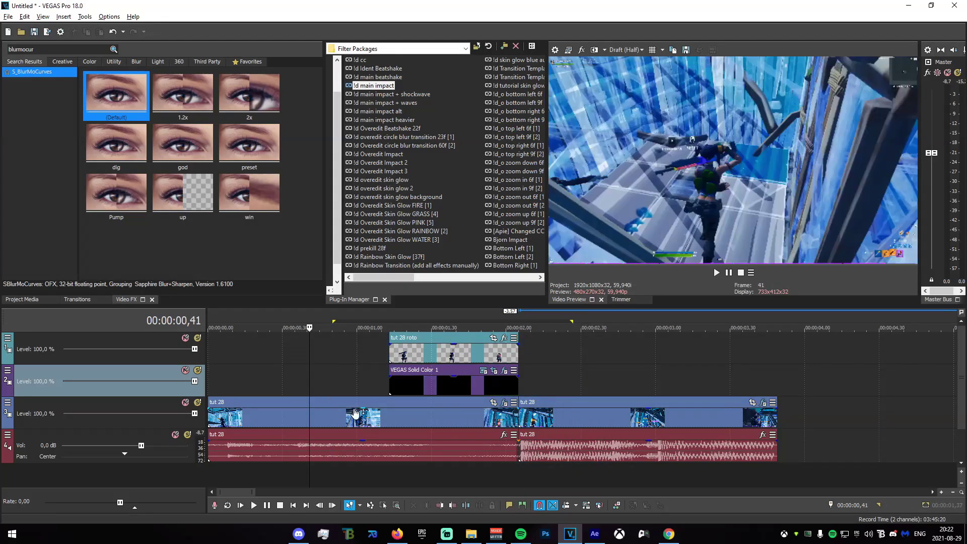
scroll(407, 377, "up", 2)
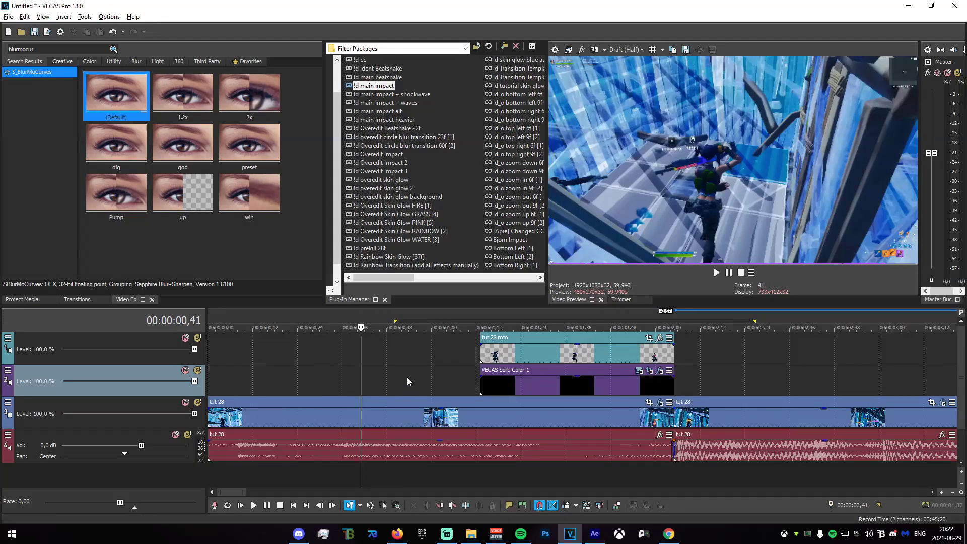